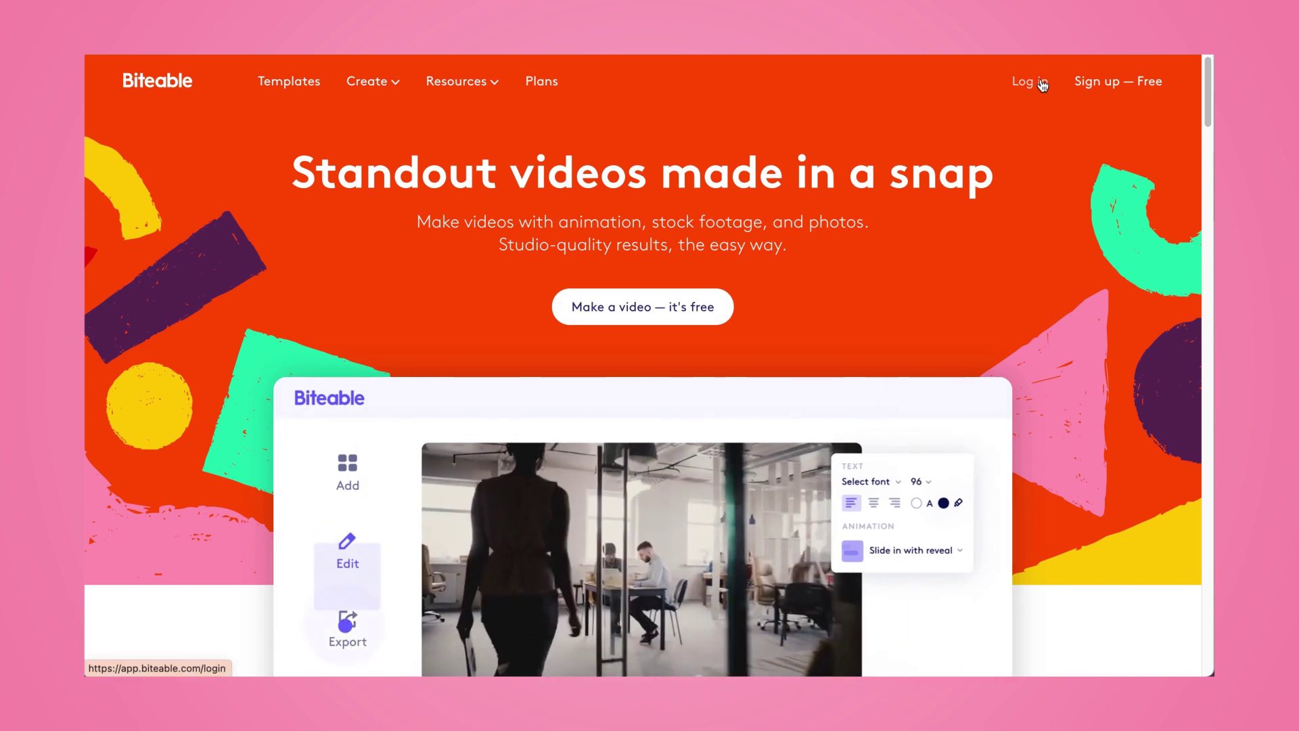
- Go from the Biteable homepage to the login page
left_click(1042, 83)
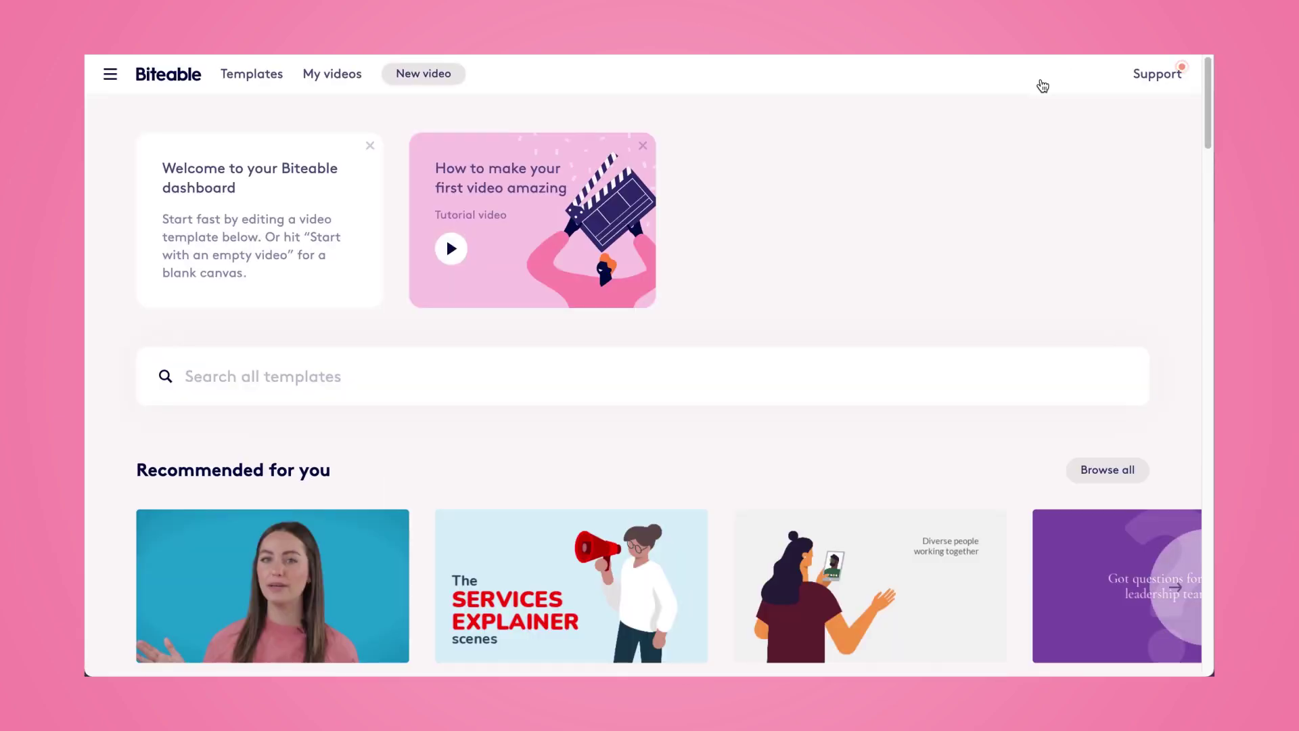
- Create a new square 1:1 video titled 'My head-turning video'
left_click(448, 80)
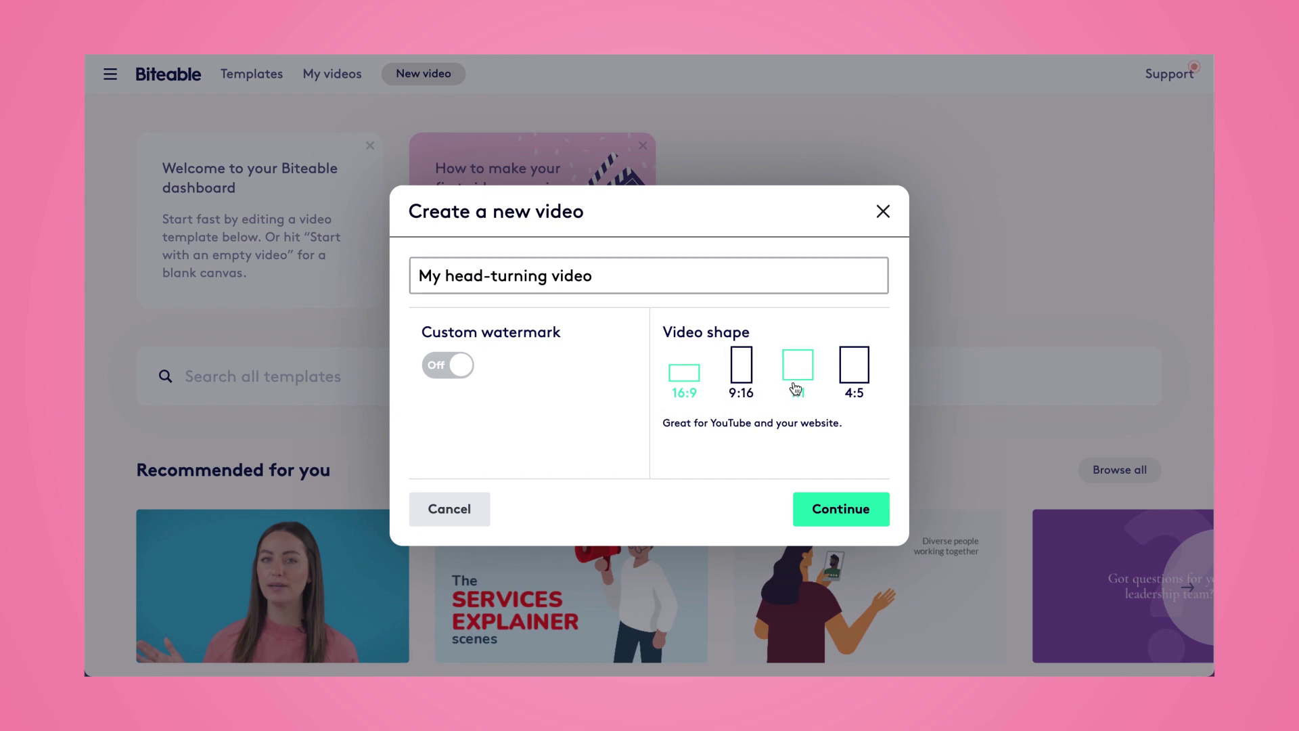
left_click(919, 272)
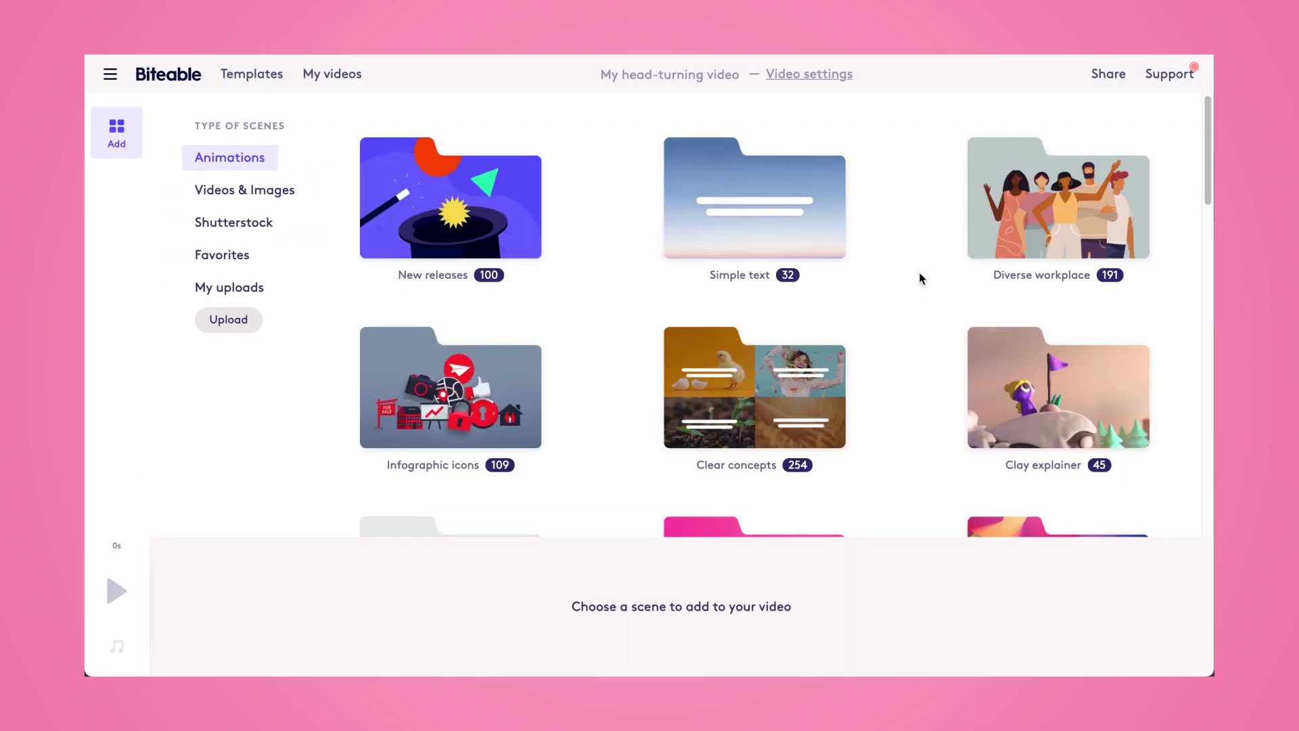
- Find the Bear explainer animation collection and add its Happy dance scene to the video
scroll(920, 278, "down", 3)
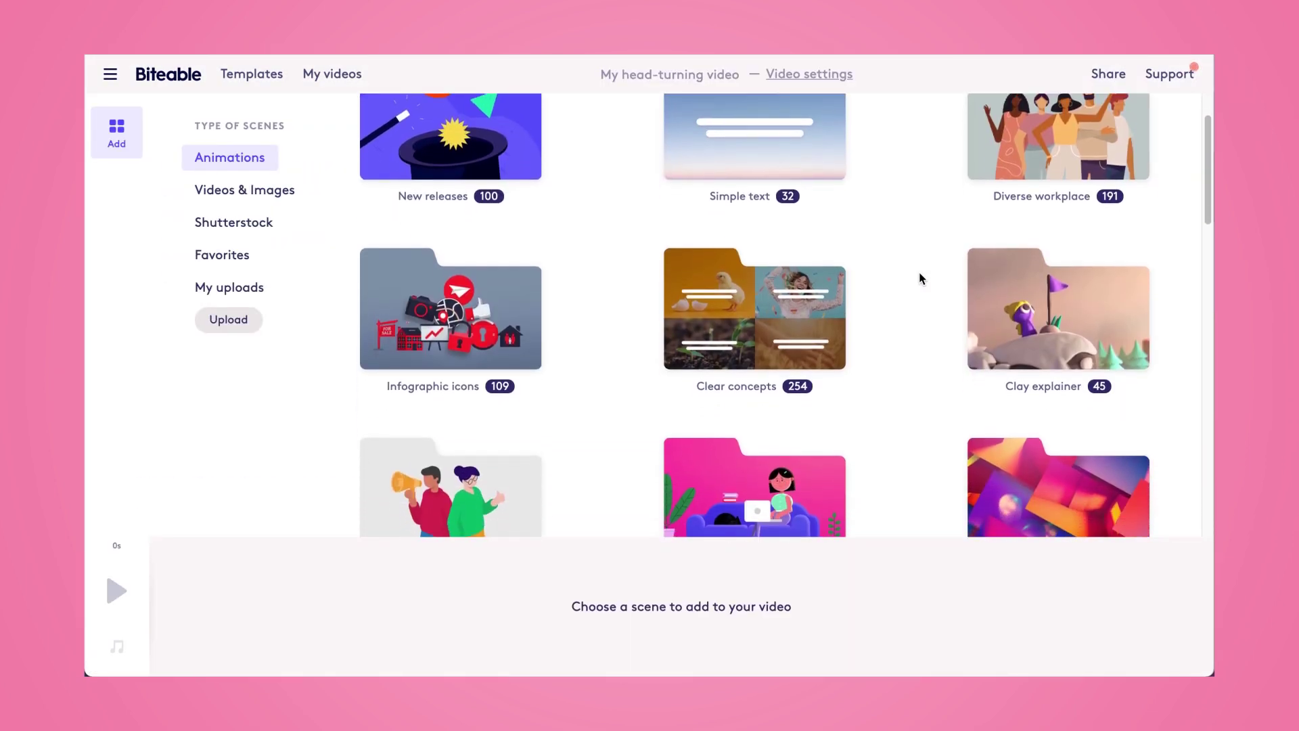
scroll(920, 277, "down", 5)
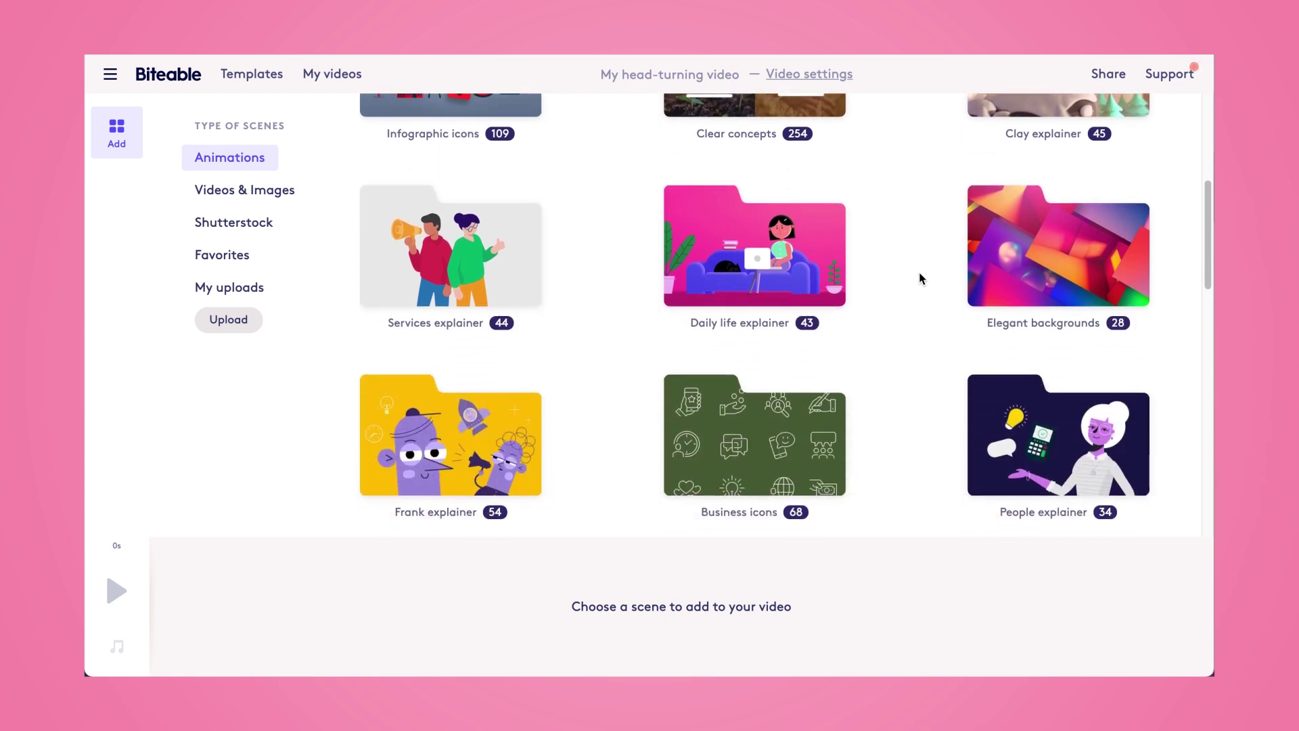
scroll(920, 277, "down", 6)
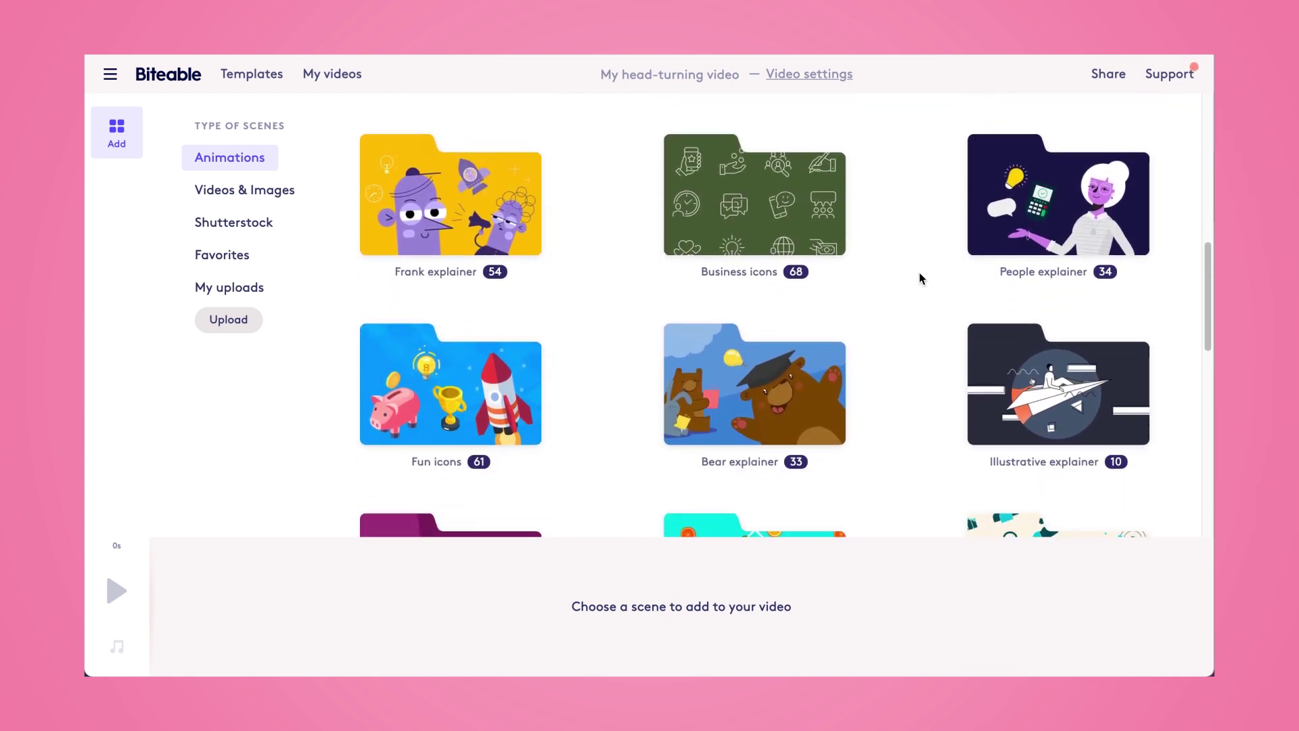
scroll(920, 278, "down", 3)
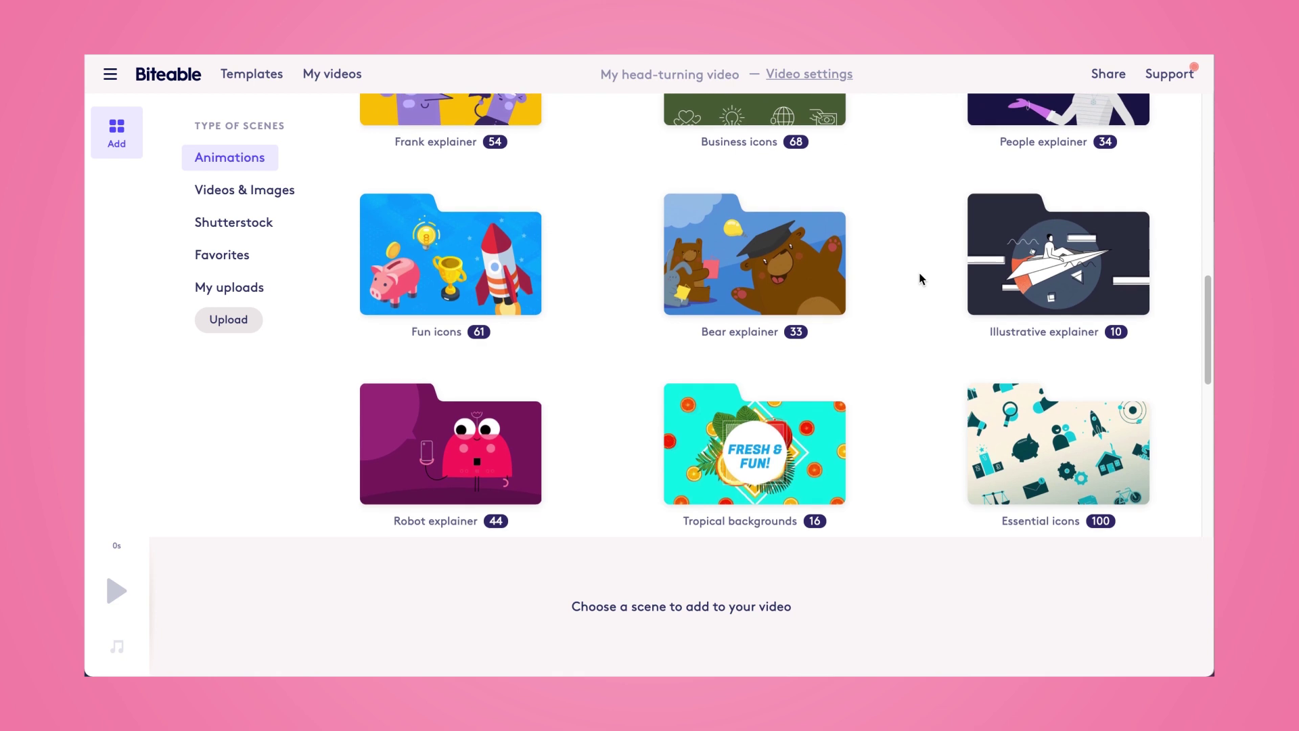
left_click(804, 297)
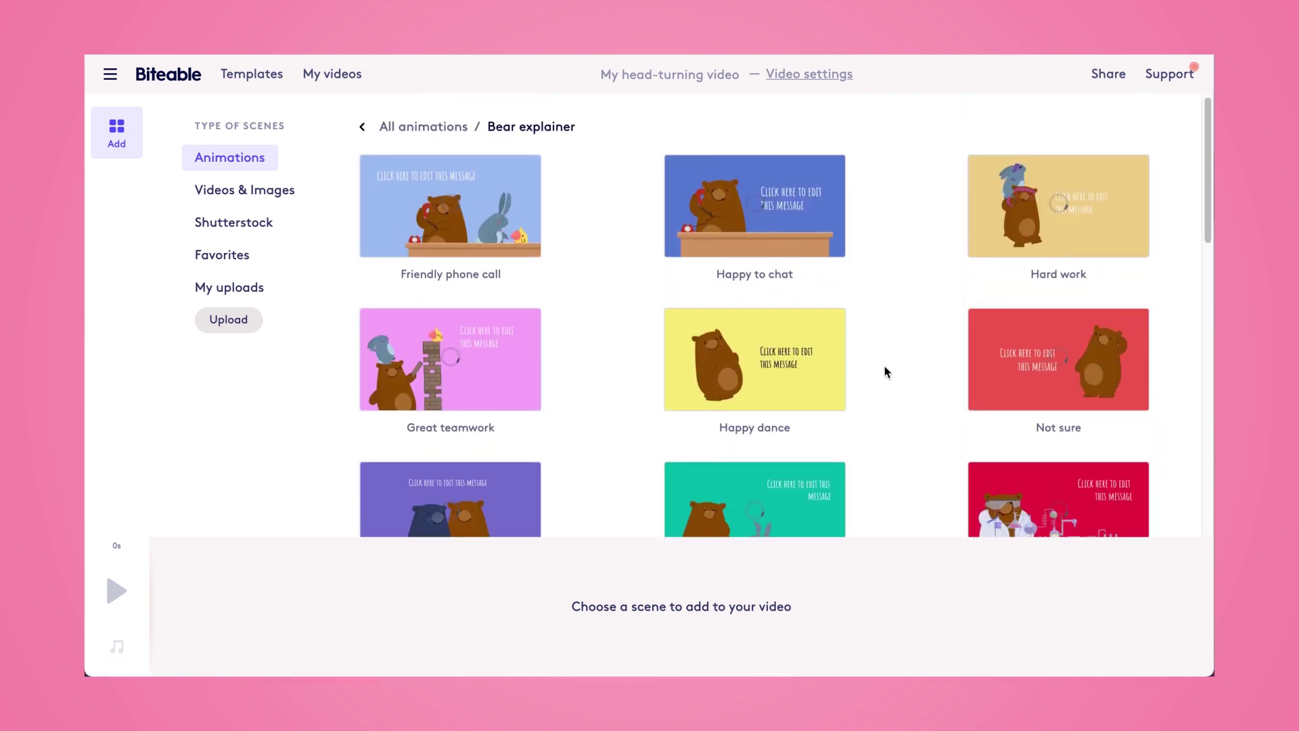
scroll(884, 366, "down", 3)
scroll(884, 366, "down", 3)
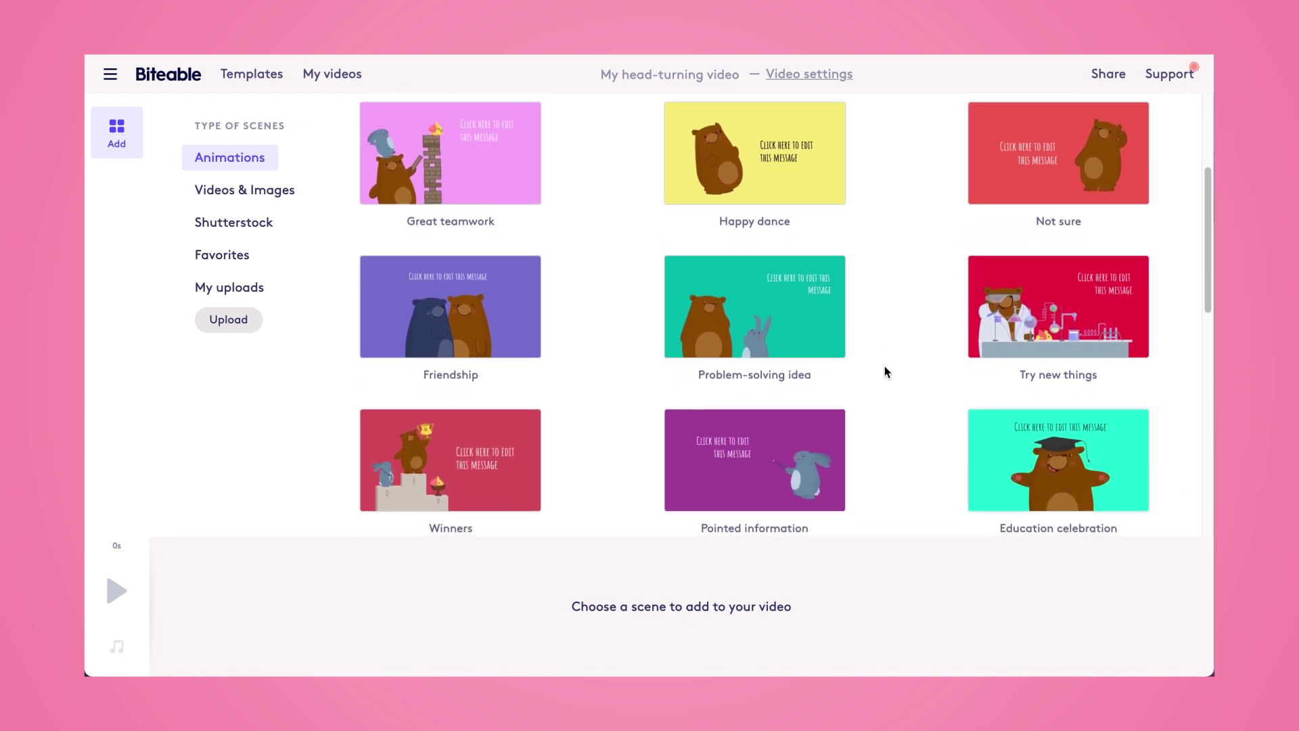
mouse_move(755, 196)
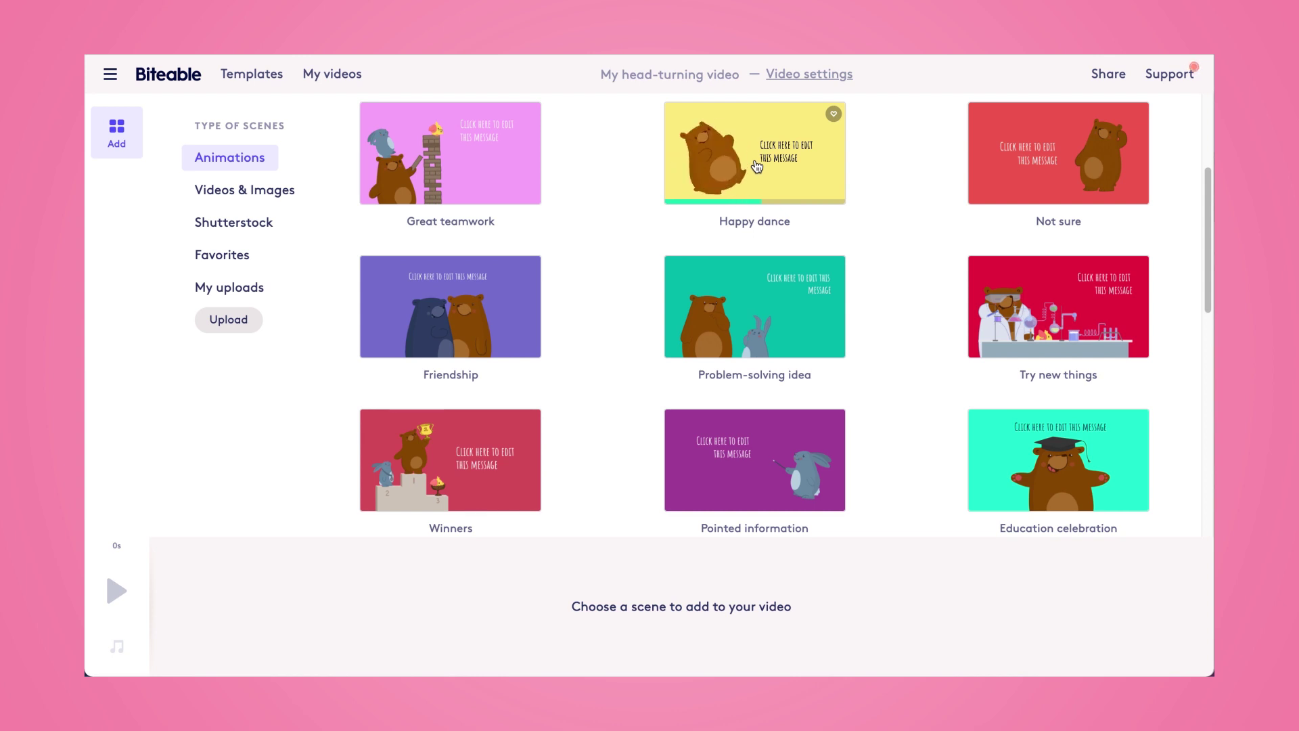
left_click(757, 166)
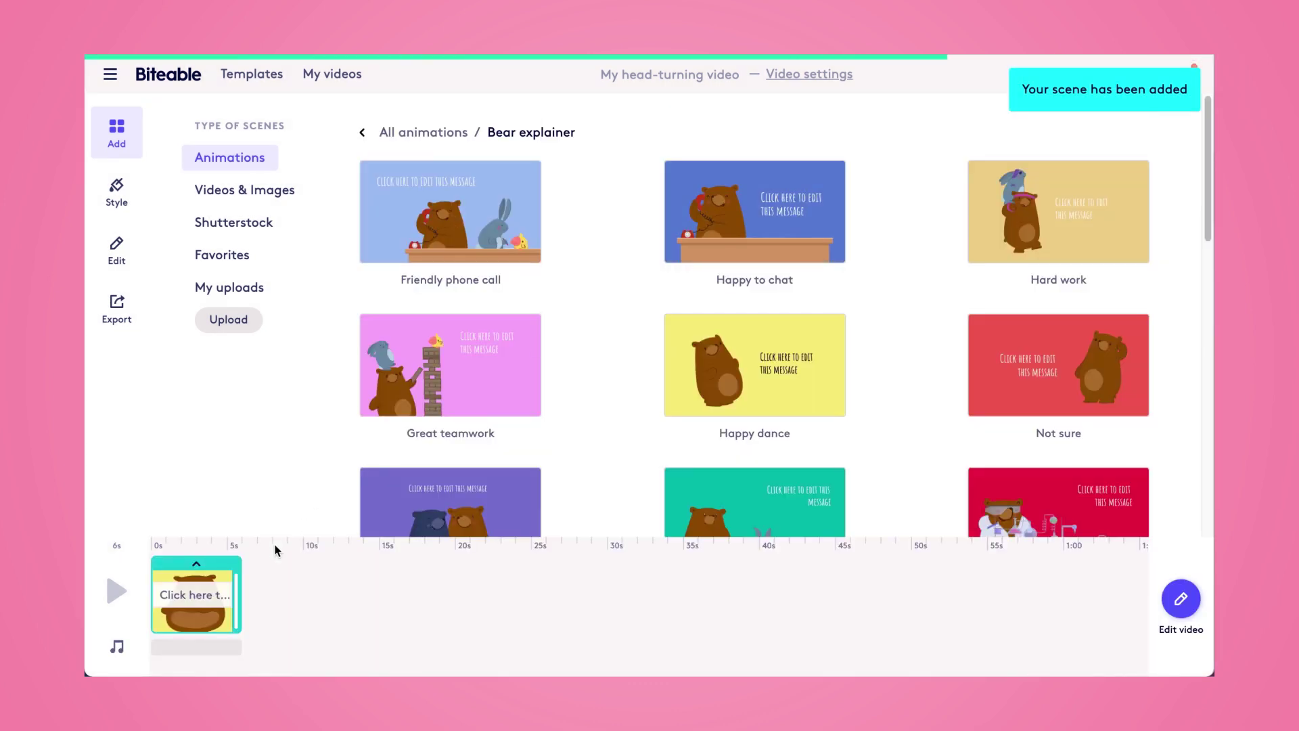
- Open the bear scene, move the caption to the top and set its font to Montserrat
left_click(216, 625)
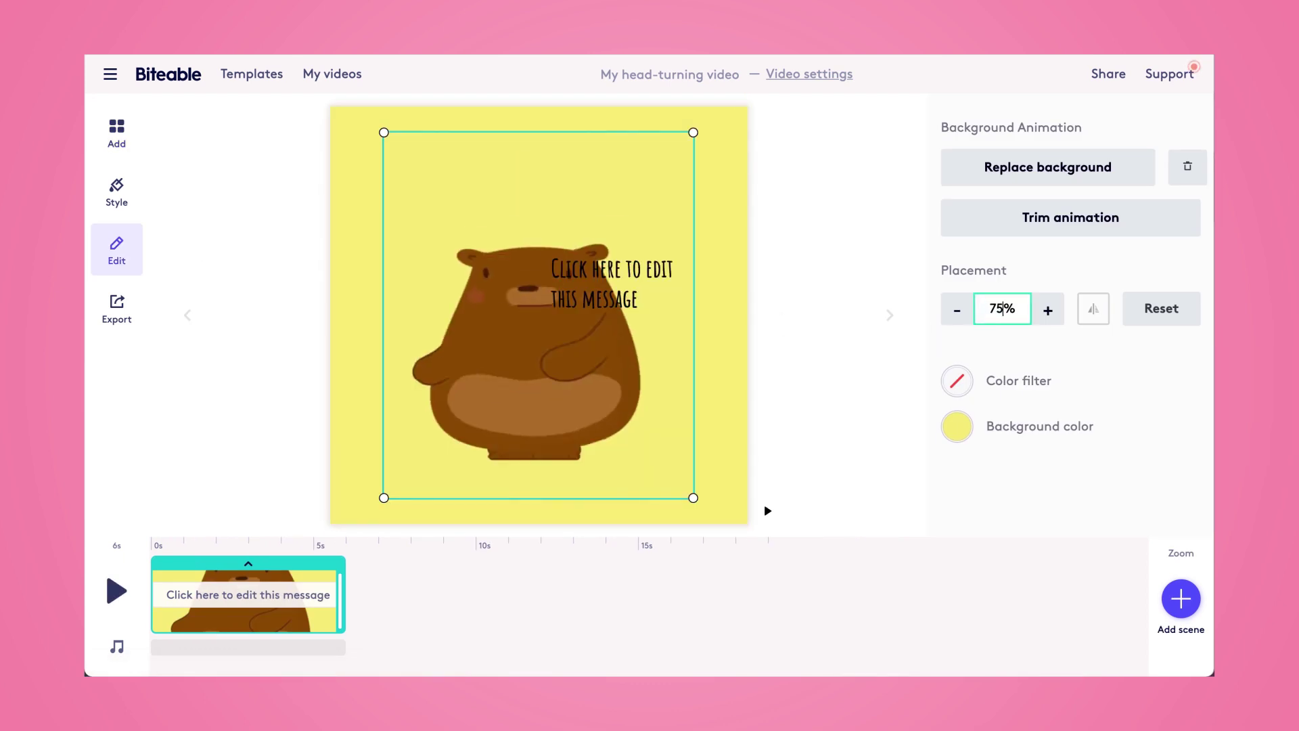
left_click_drag(596, 288, 539, 193)
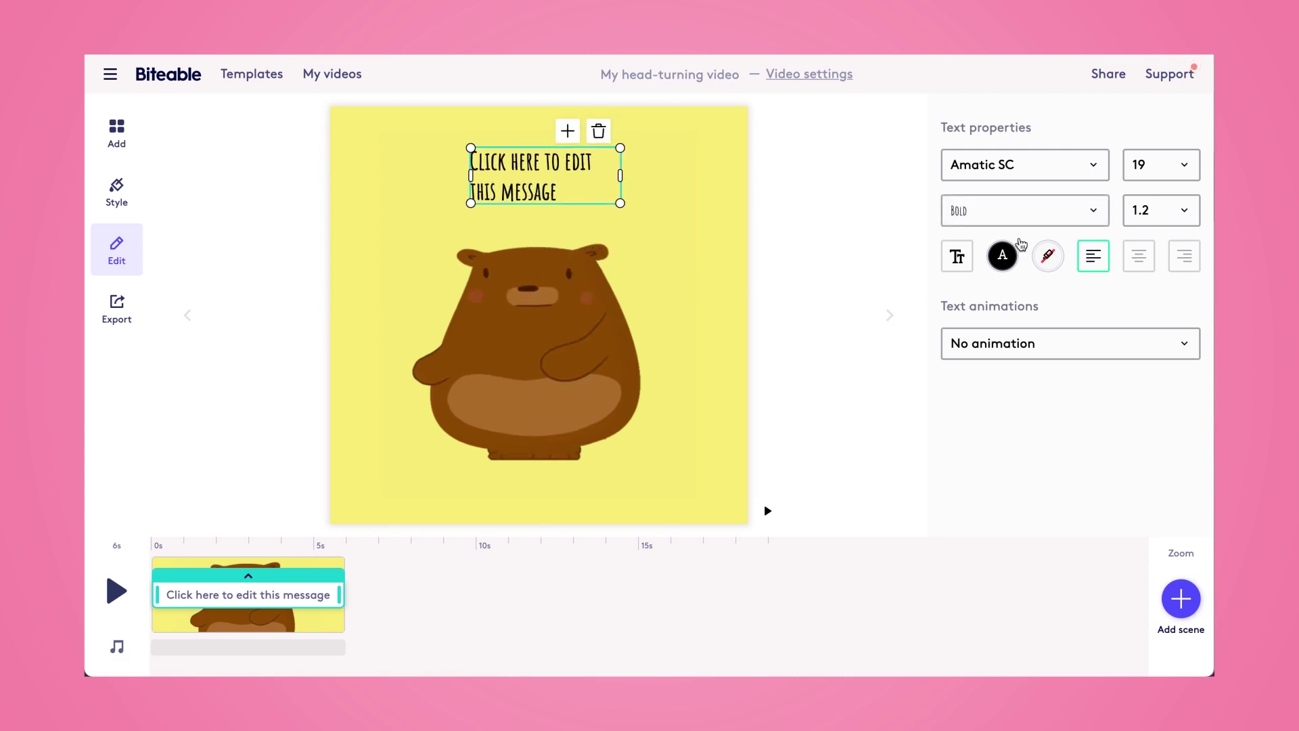
left_click(1045, 166)
left_click(1029, 232)
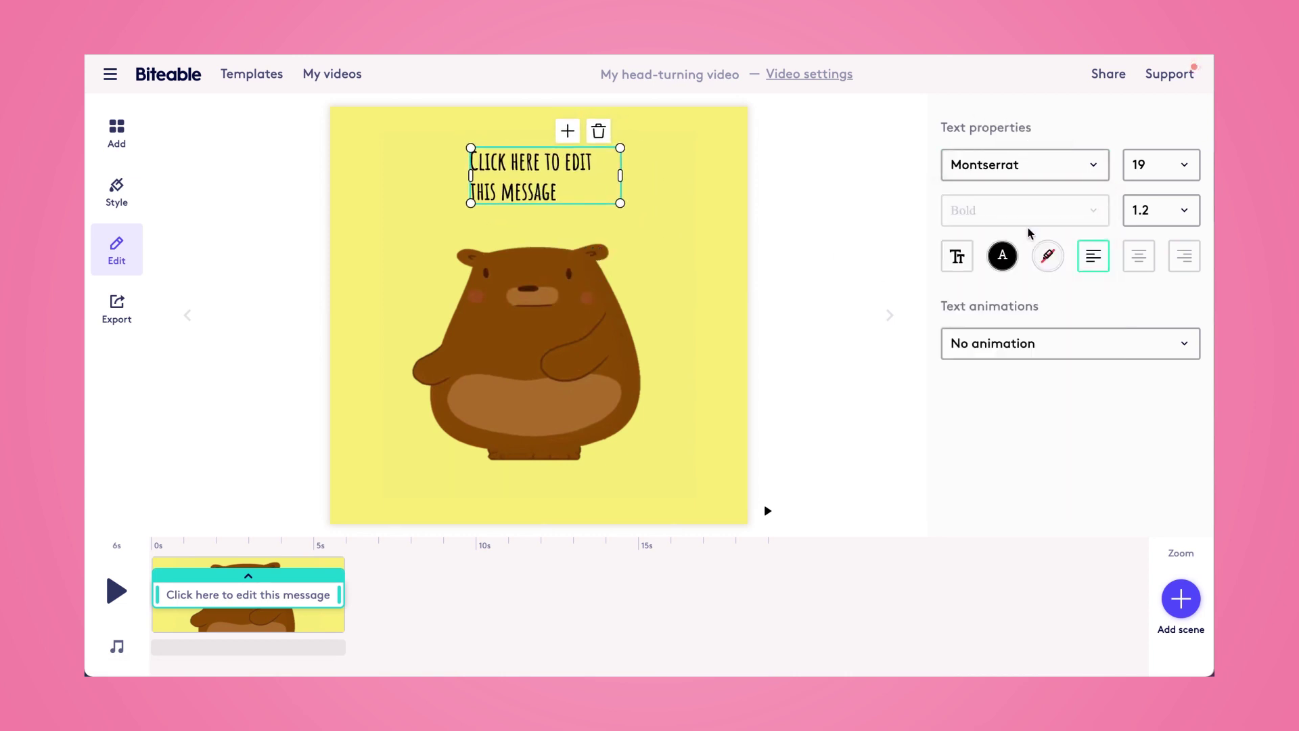
- Change the caption to 'When you remember it's Friday', centre it and widen its box
double_click(577, 167)
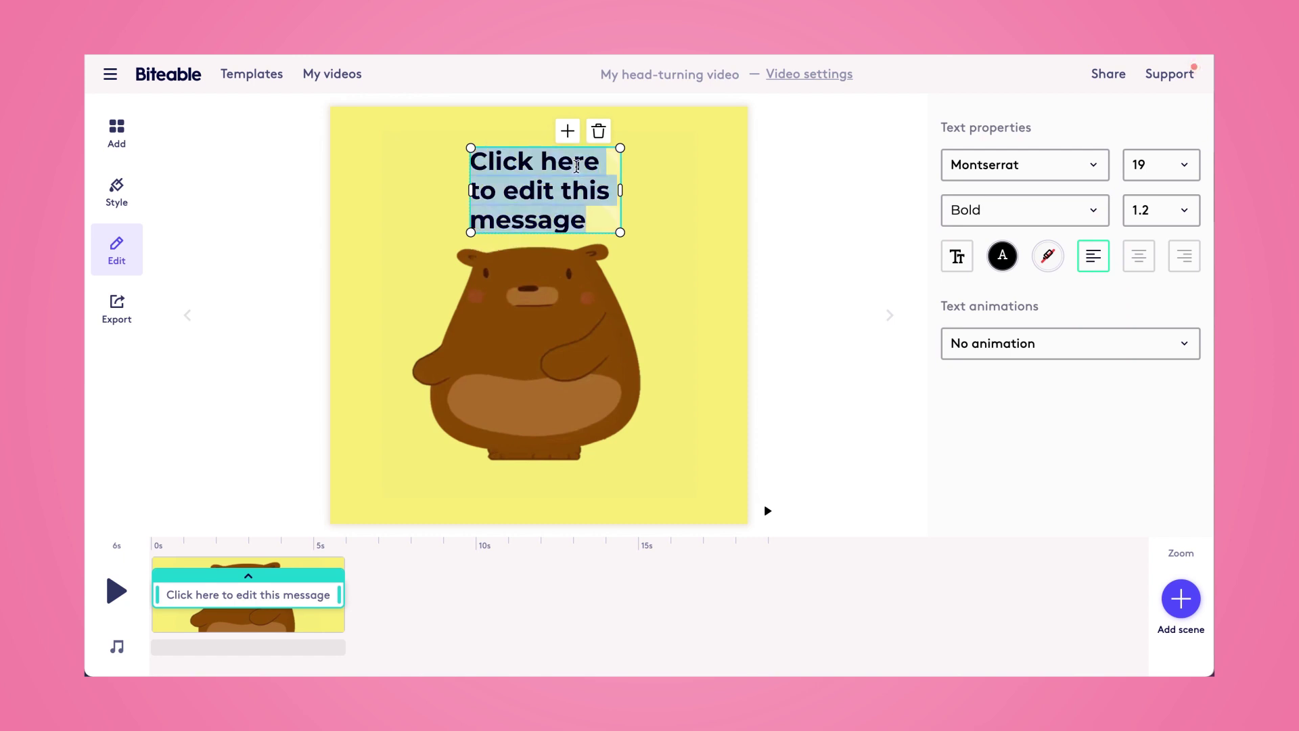
type("When you remember it's Friday")
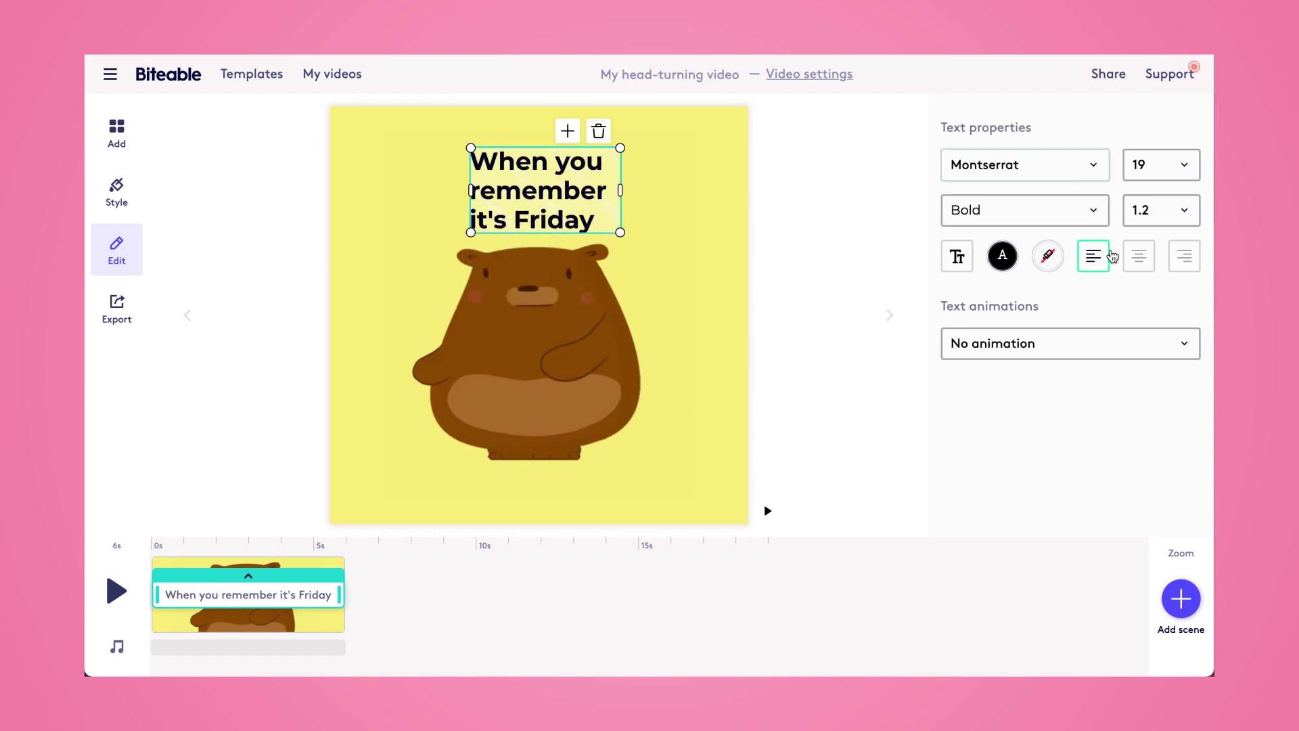
left_click(1137, 261)
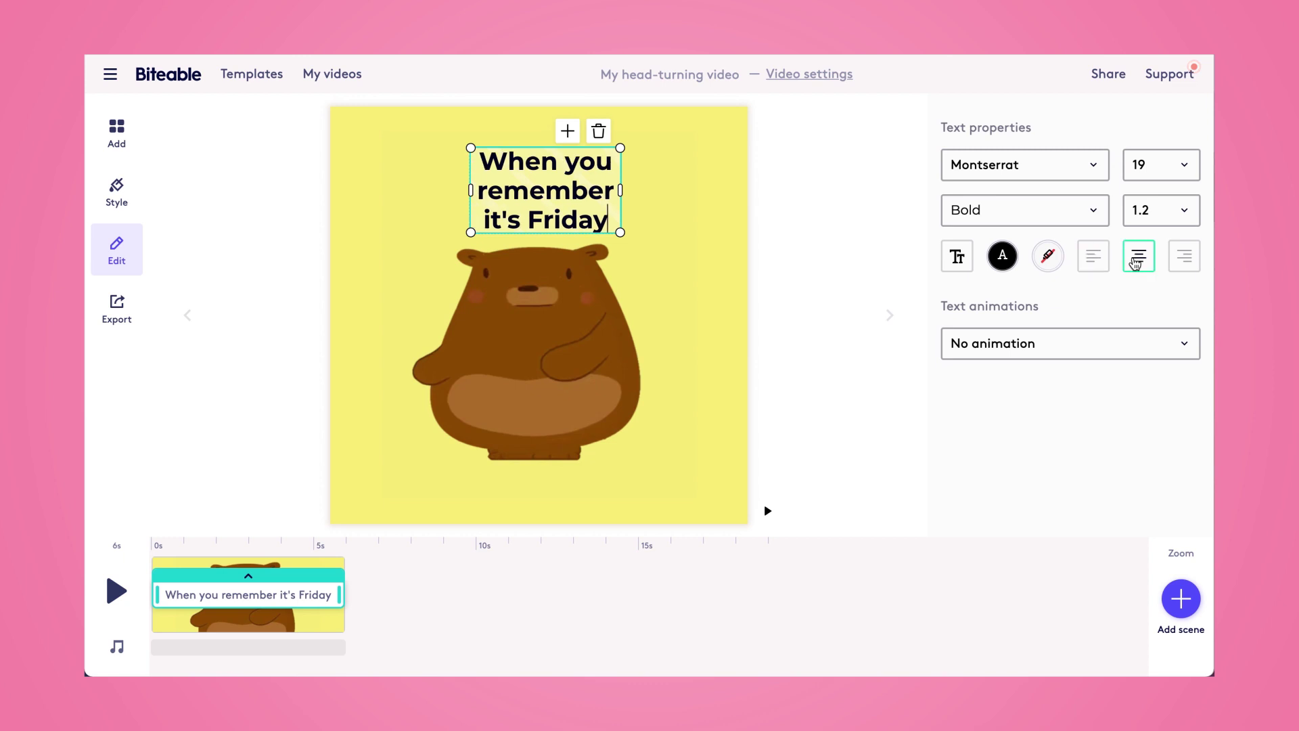
left_click_drag(471, 189, 409, 190)
left_click(730, 251)
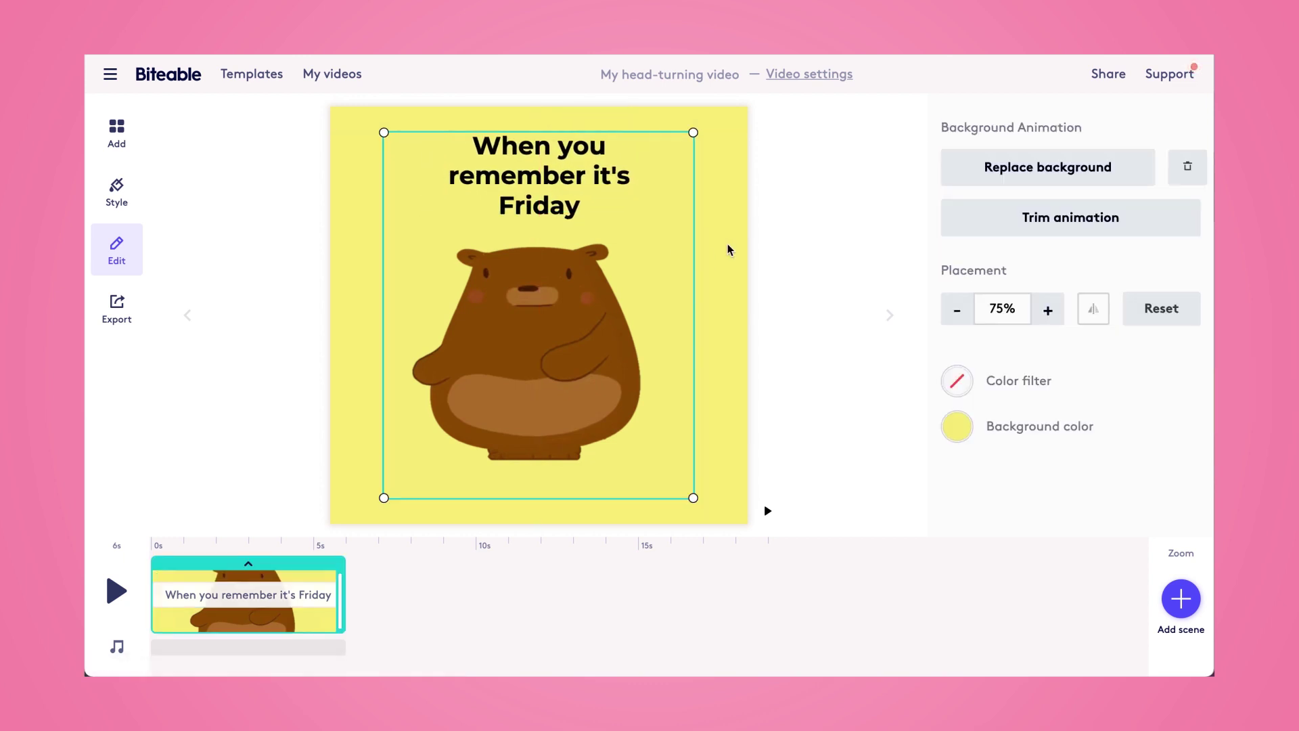
- Make the scene background cyan #2FF9FF and turn on the custom watermark in video settings
left_click(958, 427)
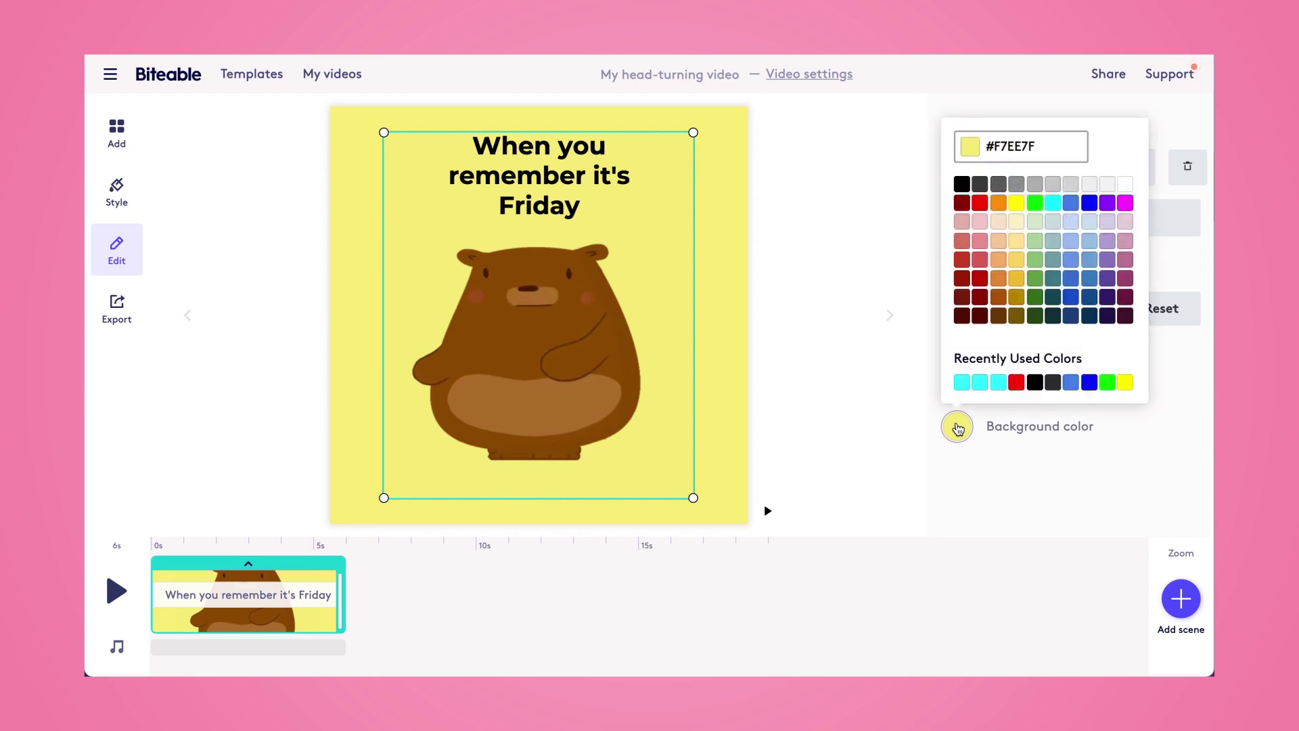
left_click(999, 382)
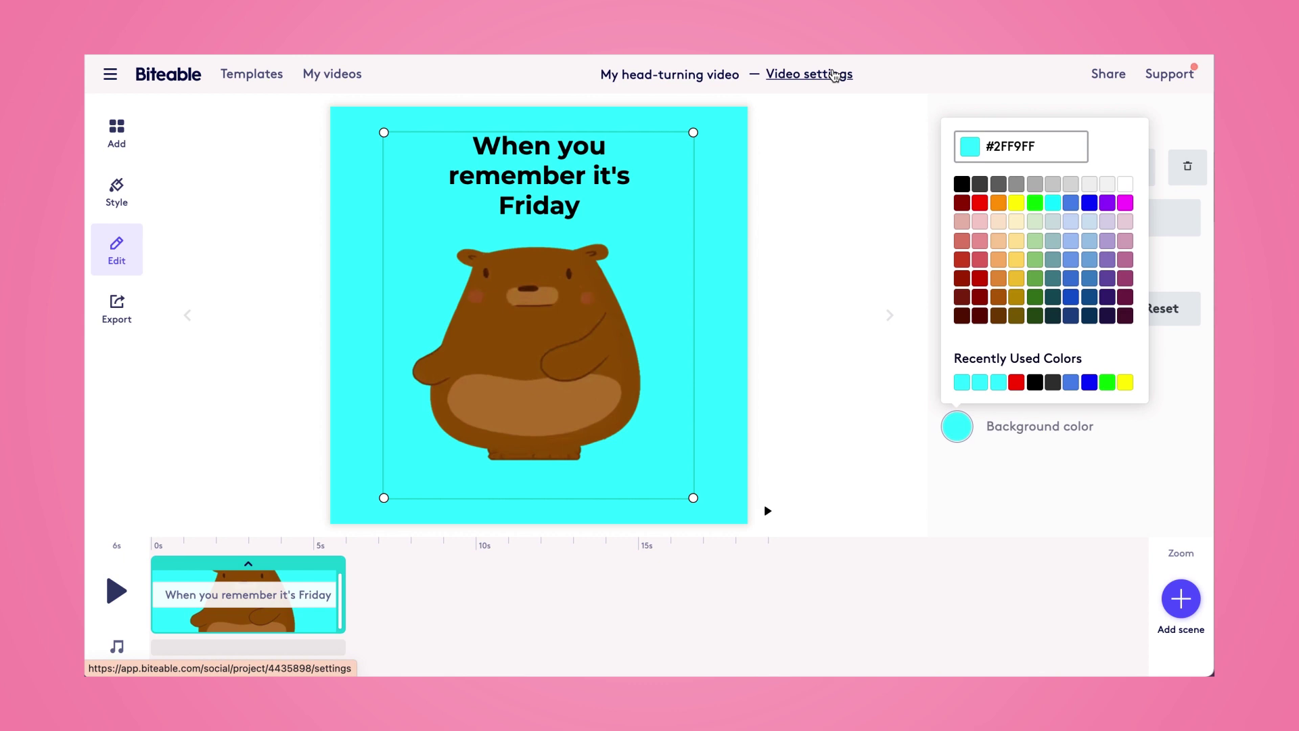
left_click(835, 76)
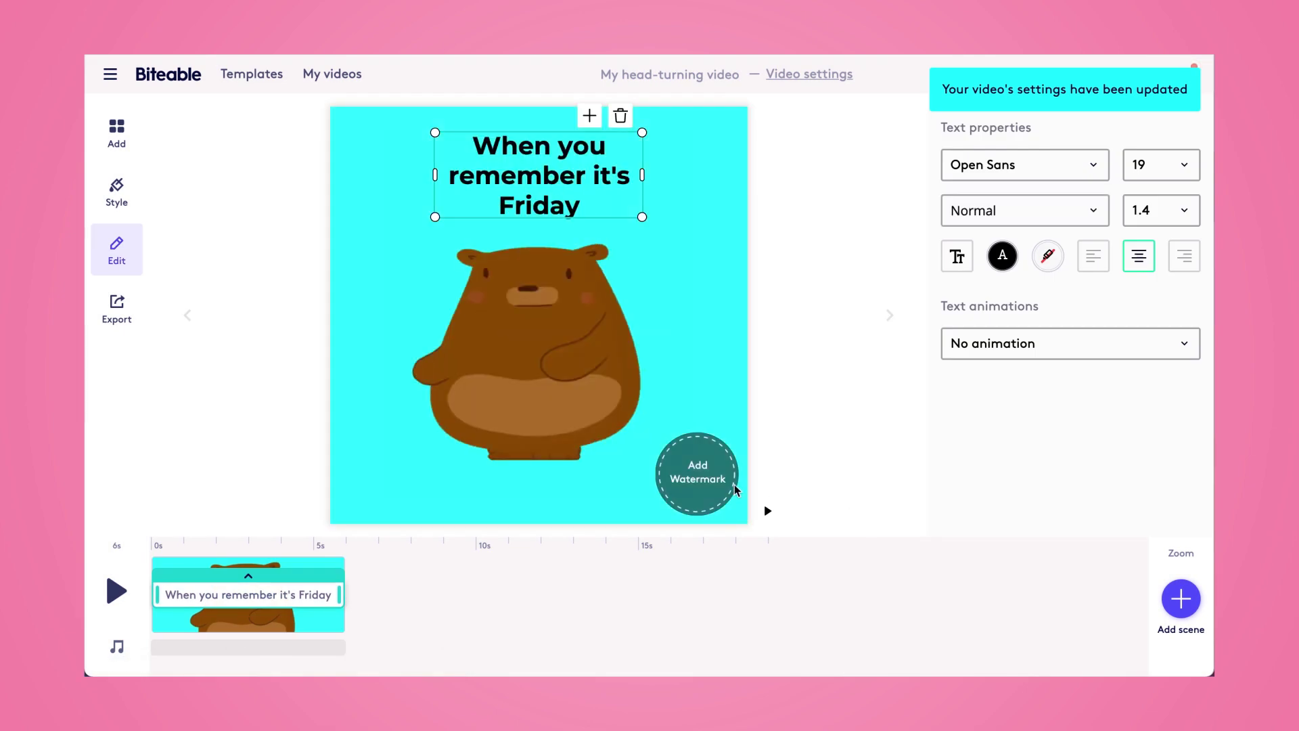
- Use the uploaded red 'b' logo as the video's watermark and preview it
left_click(702, 474)
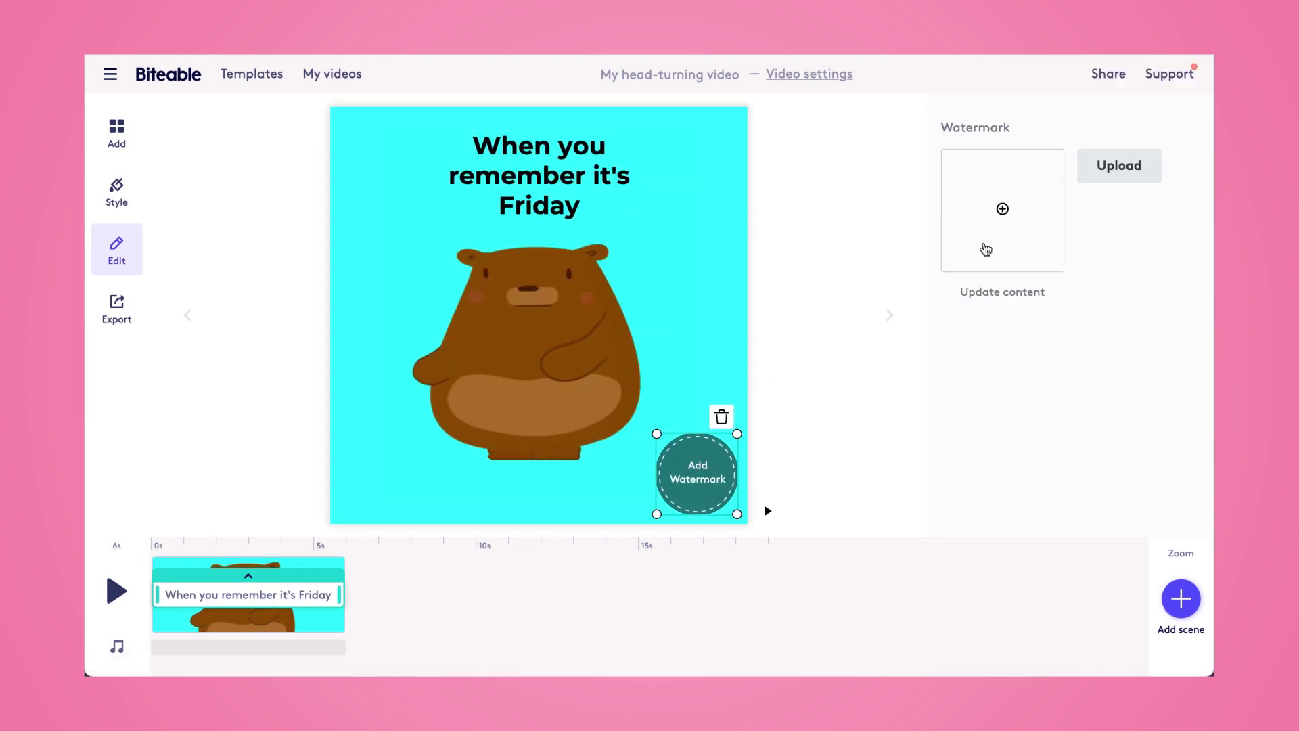
left_click(1103, 182)
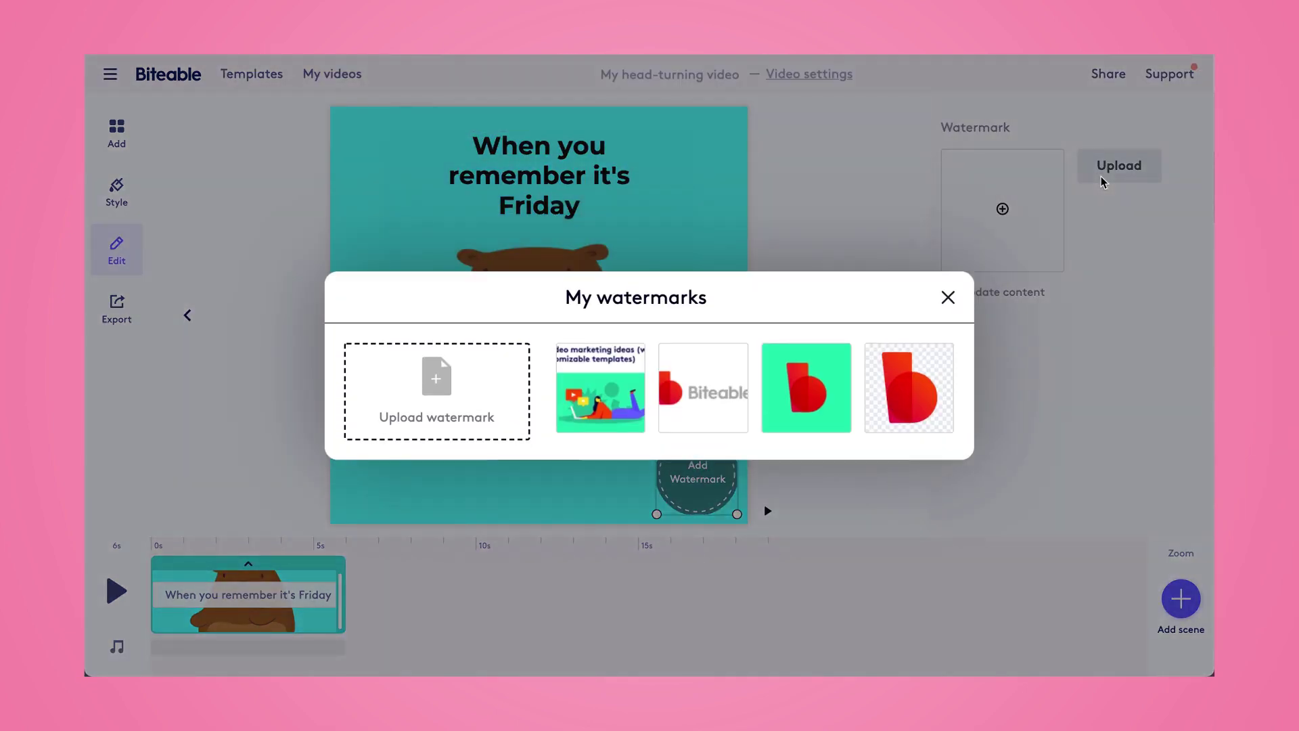
left_click(928, 372)
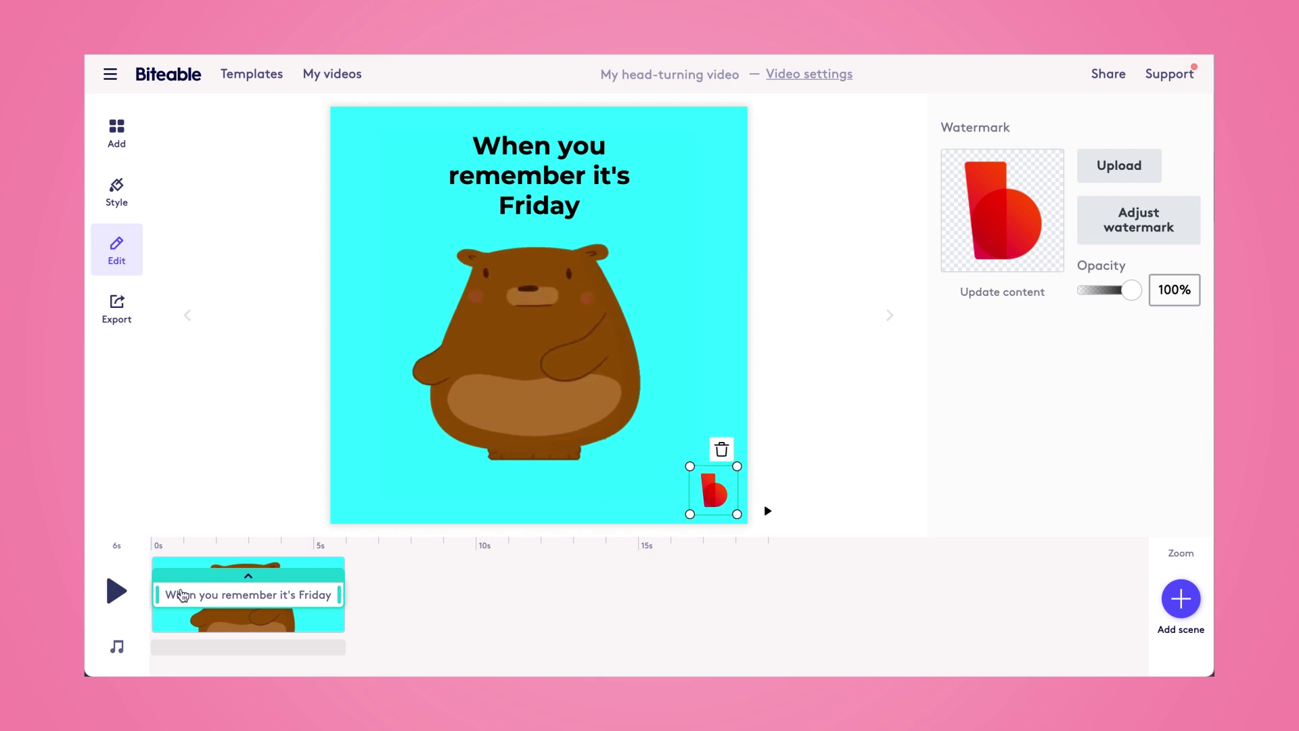
left_click(115, 592)
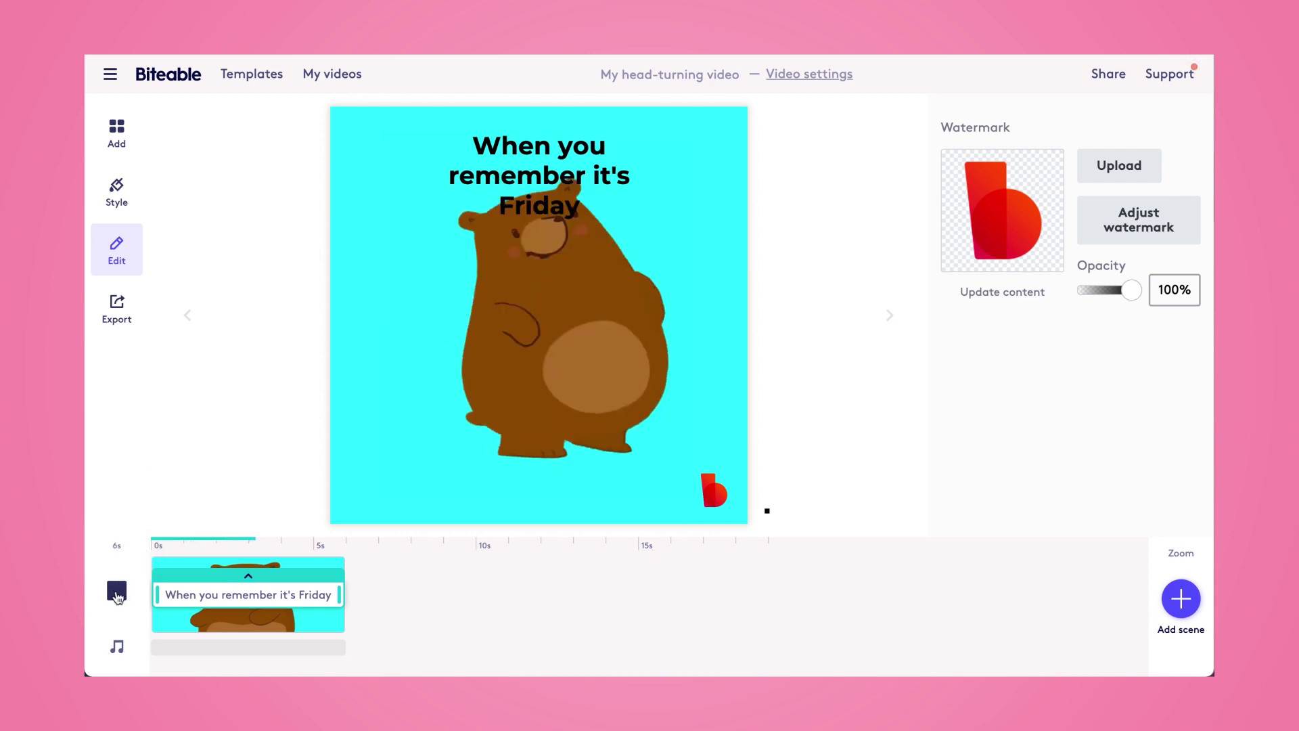
left_click(116, 593)
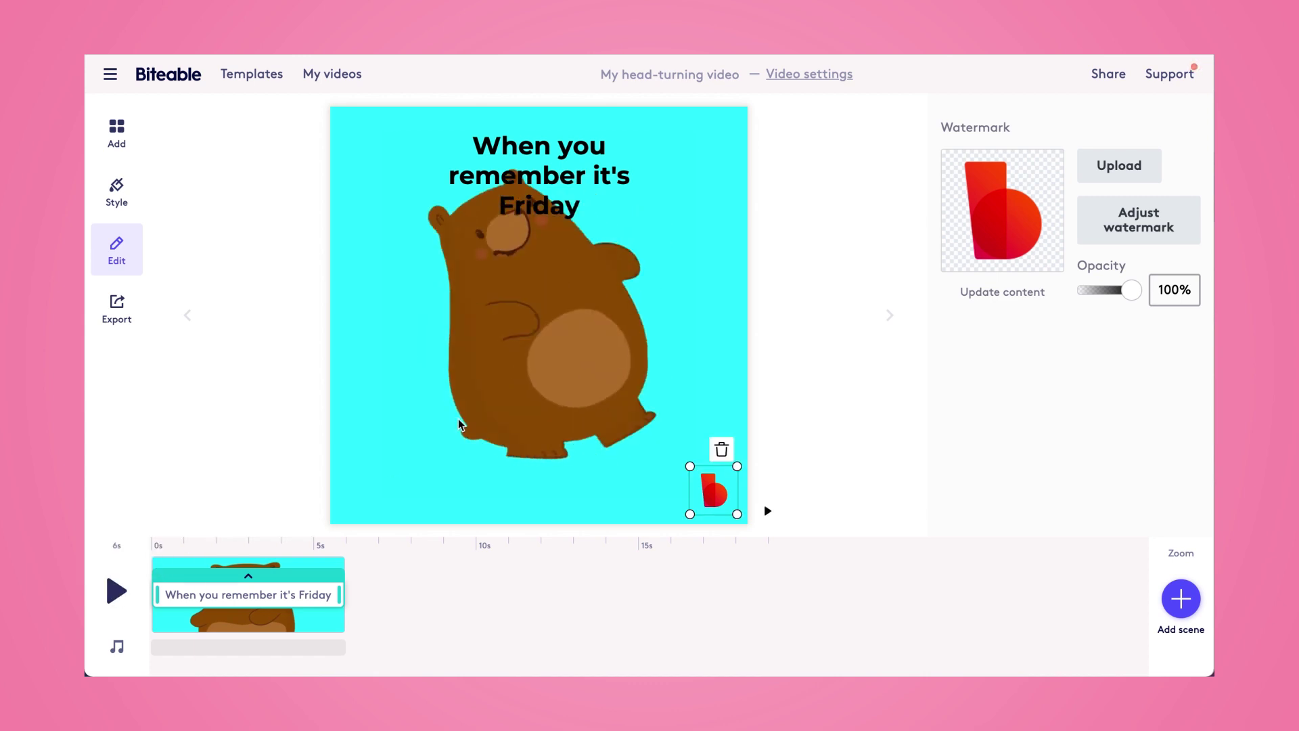
- Move the dancing bear lower beneath the caption and replay the preview
left_click(536, 351)
left_click_drag(537, 360, 534, 407)
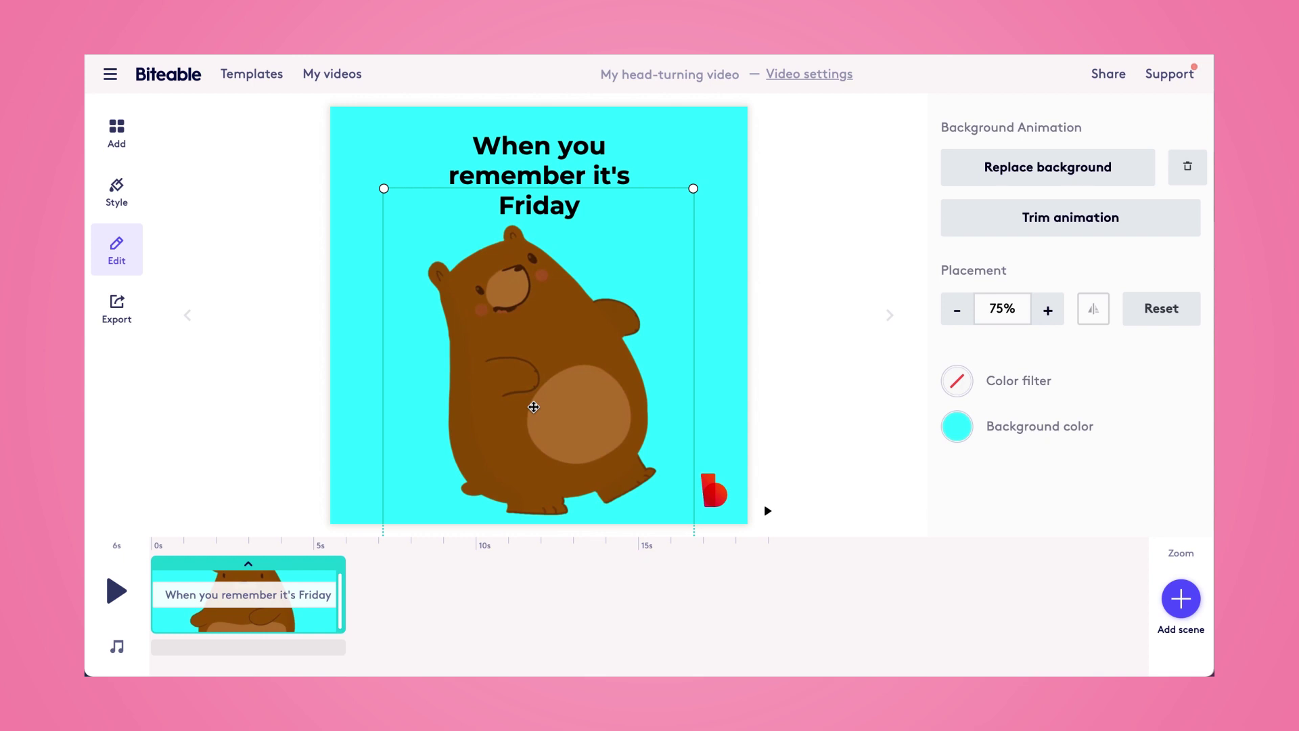
left_click(119, 591)
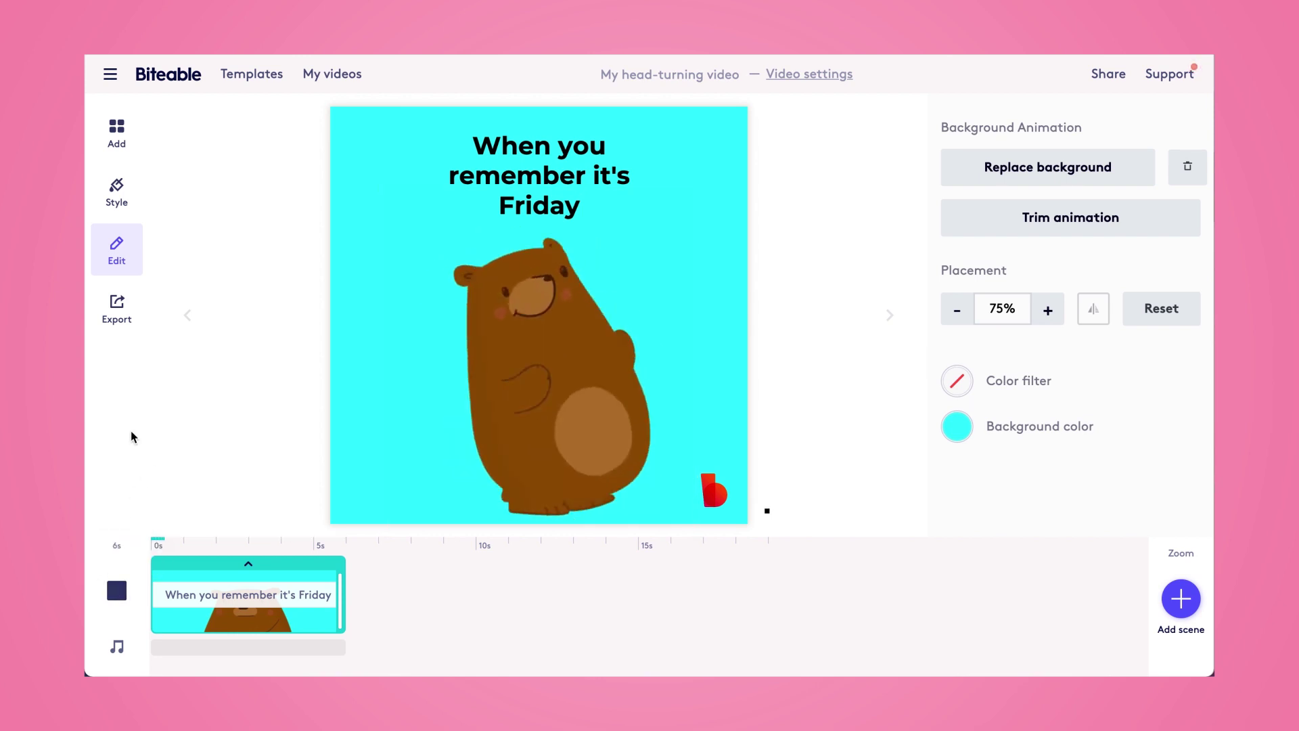
- Build the video in HD 1080p and download it as an MP4
left_click(115, 326)
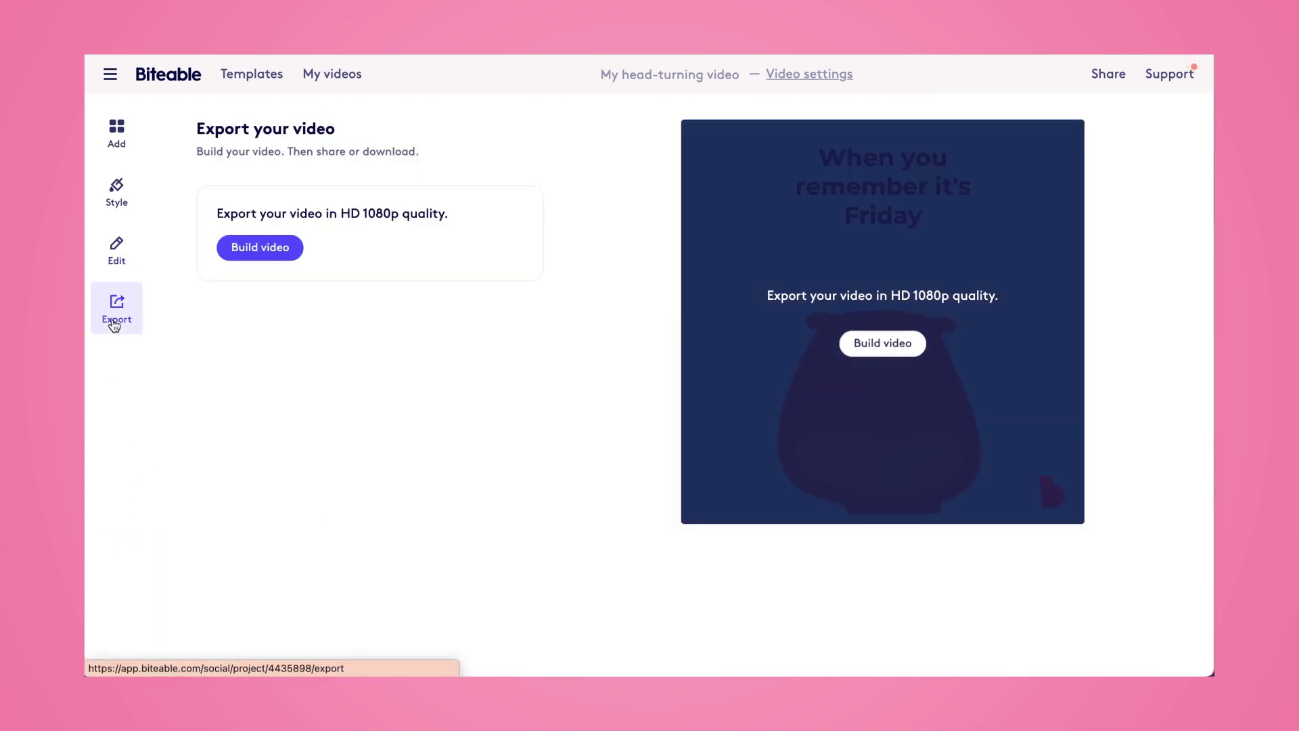
left_click(282, 253)
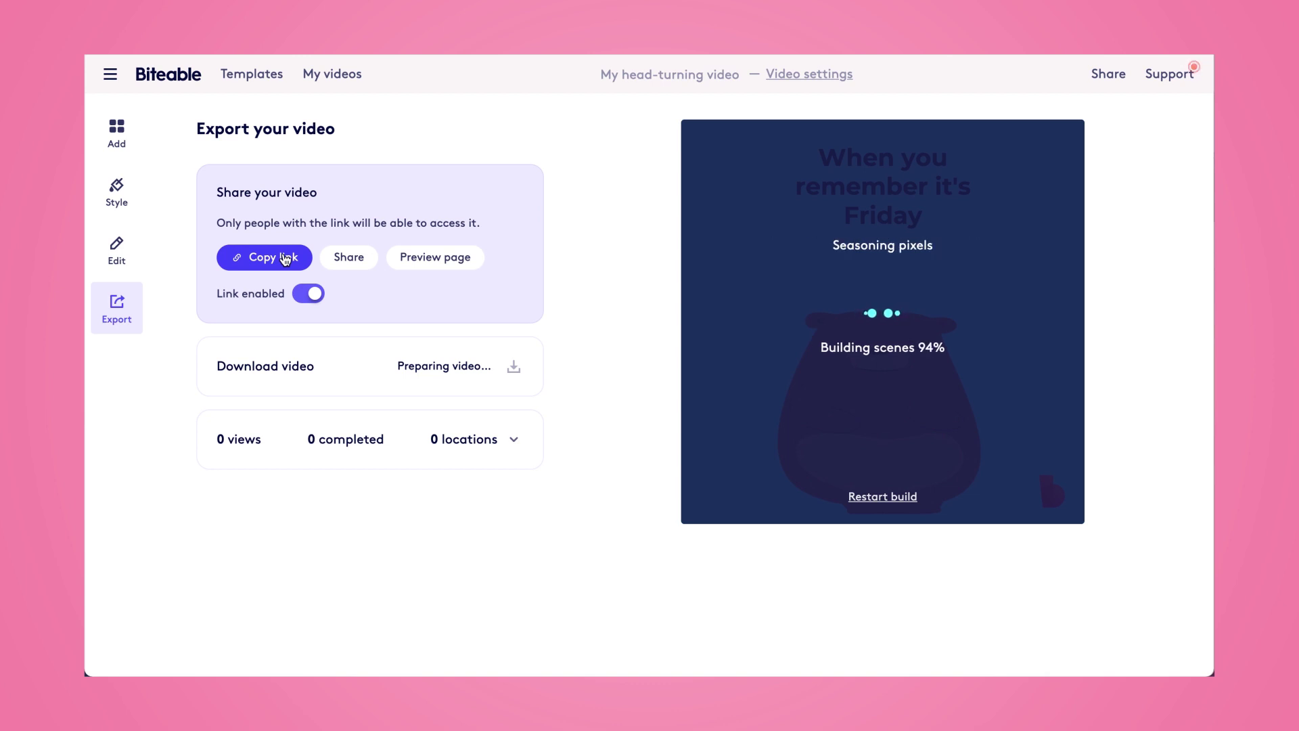
left_click(282, 365)
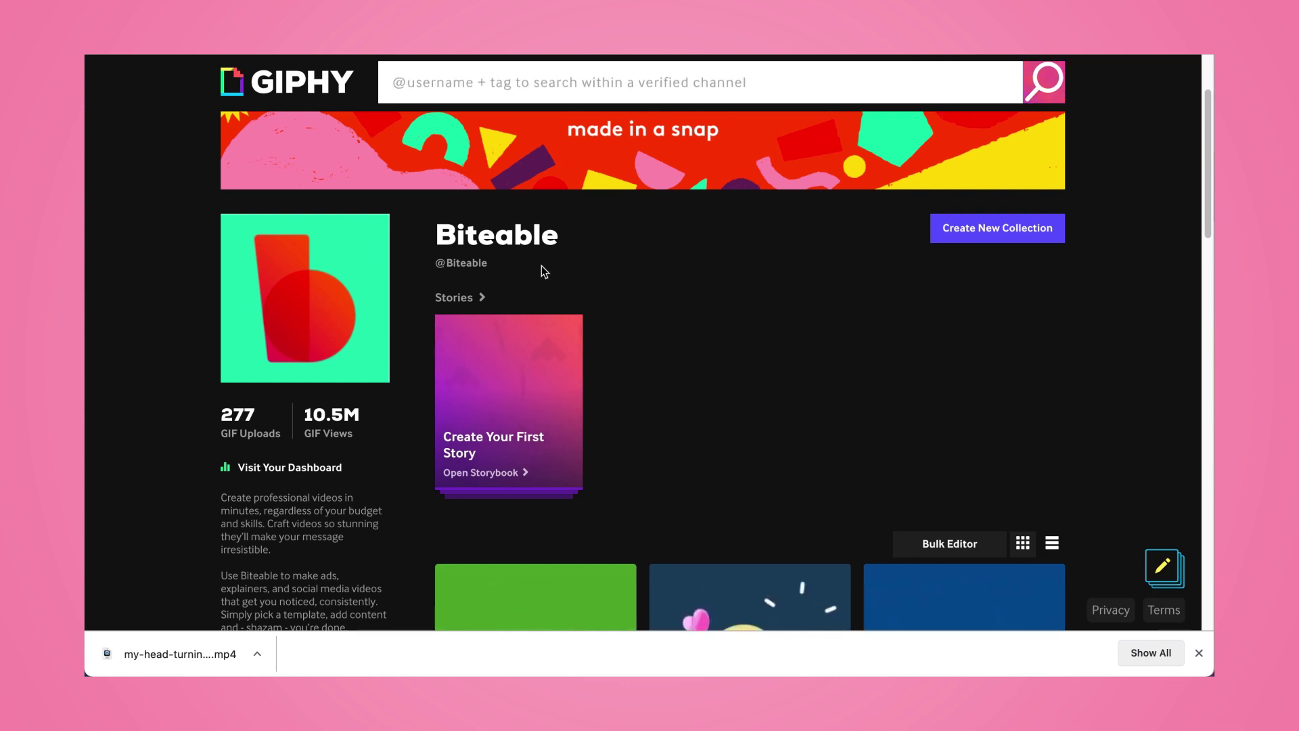
- Upload my-head-turning-video.mp4 to GIPHY as a GIF, keeping its full 6-second length
scroll(542, 266, "up", 2)
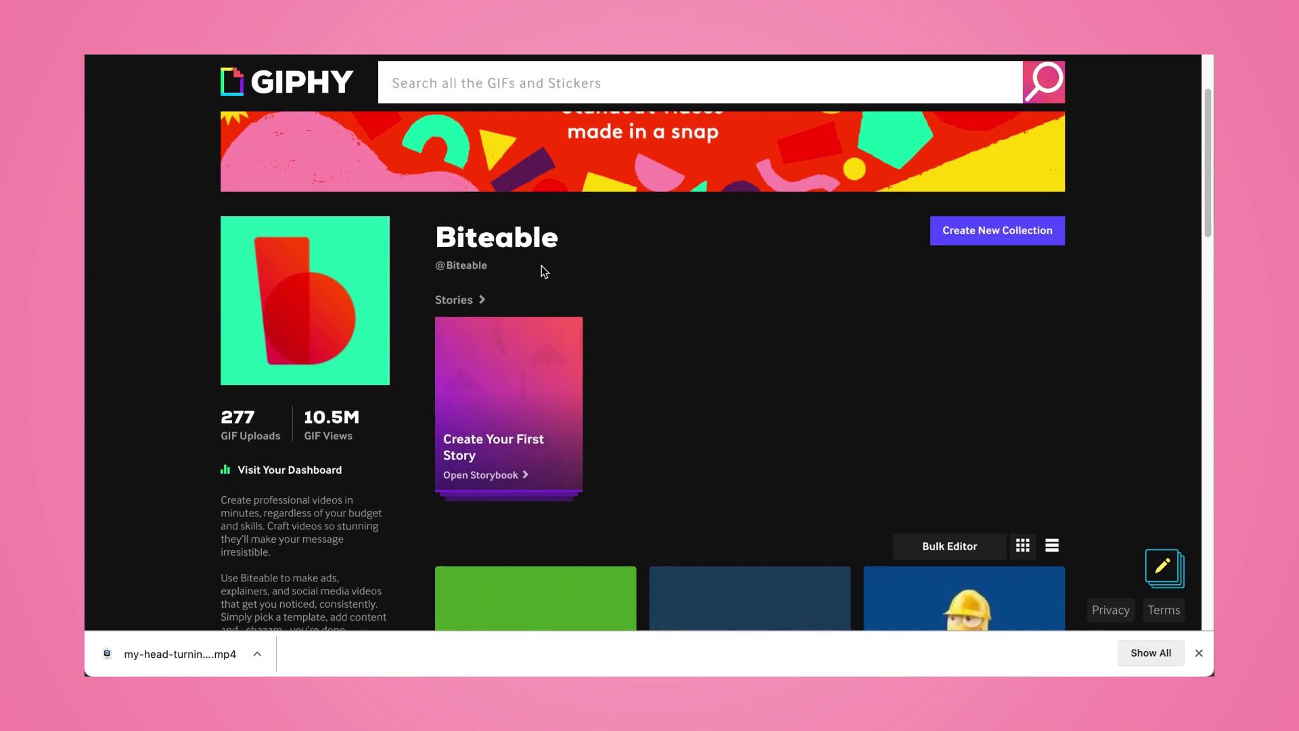
scroll(542, 265, "up", 2)
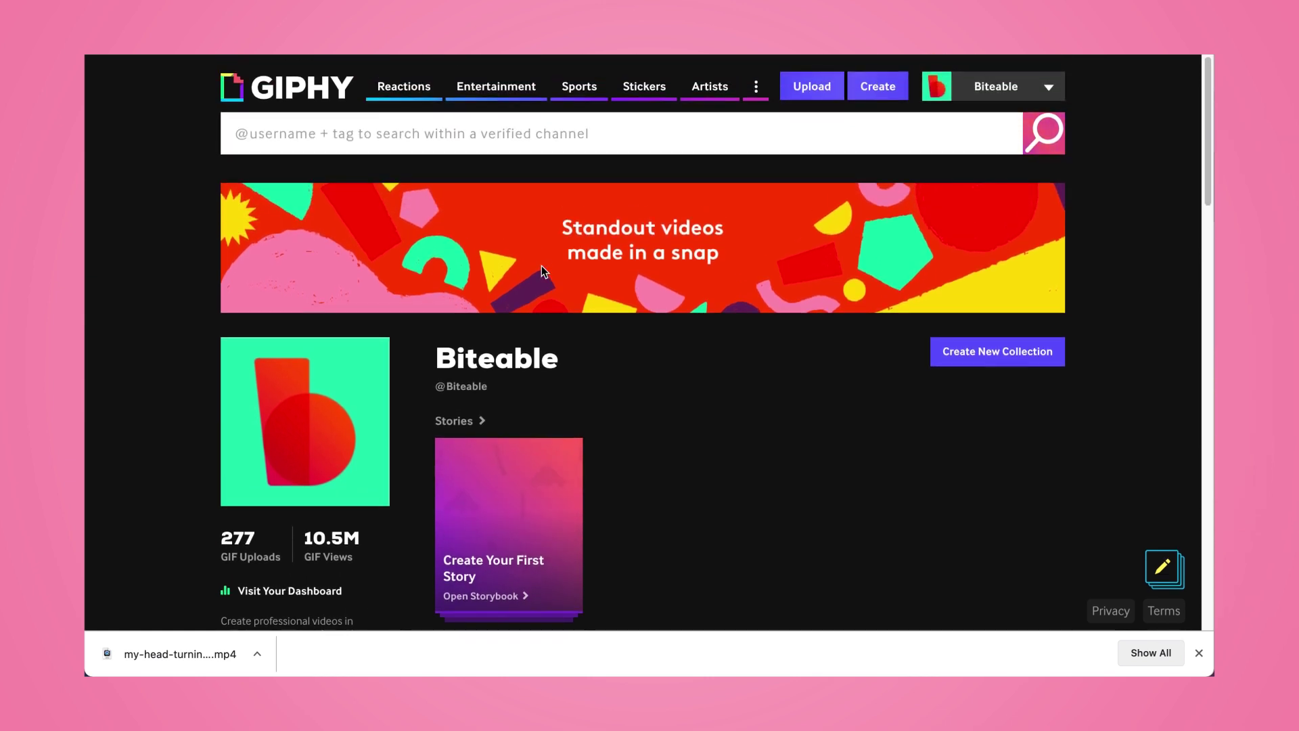
left_click(807, 100)
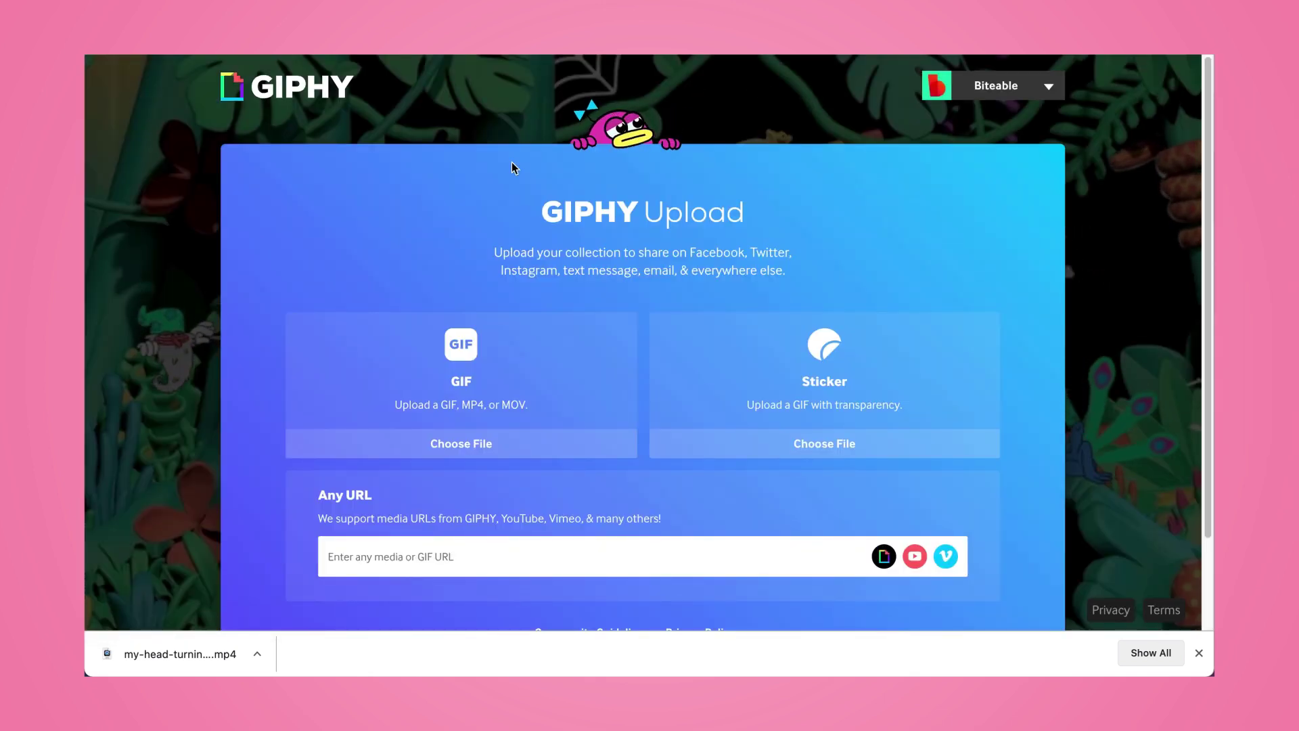
left_click_drag(157, 667, 429, 371)
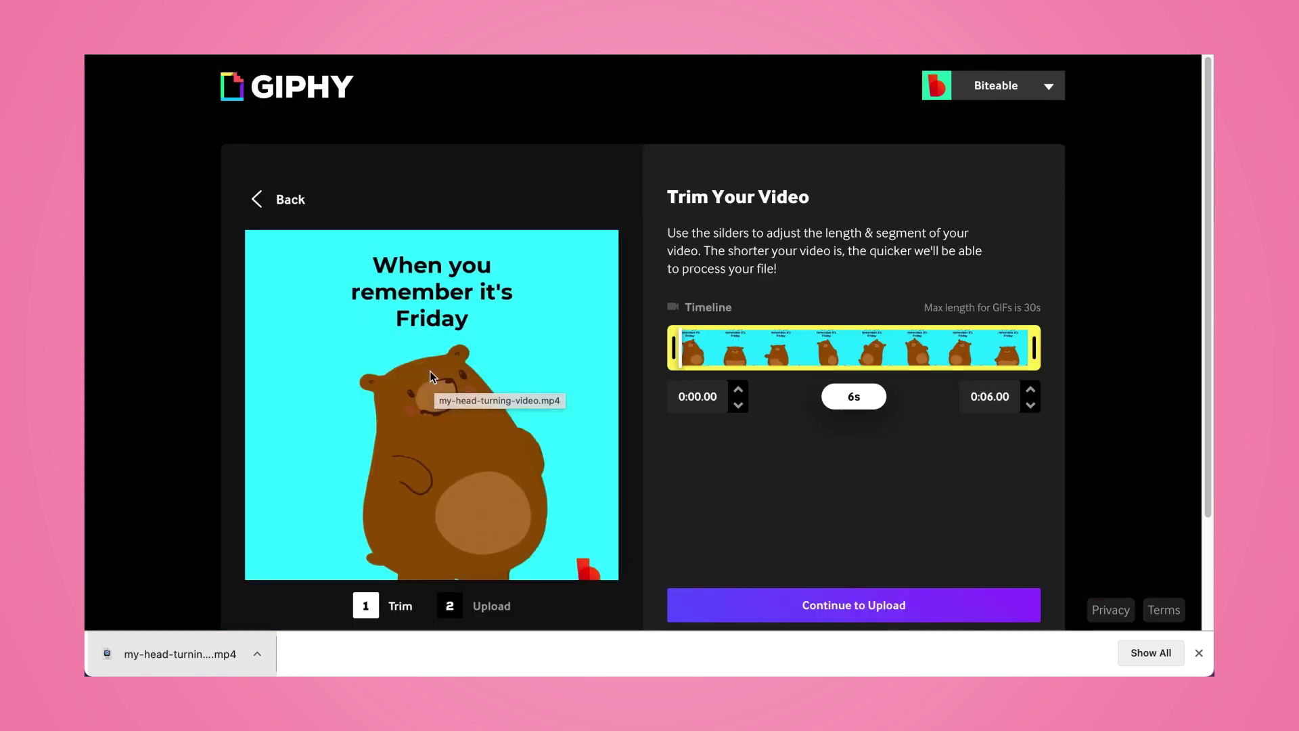
scroll(683, 462, "down", 2)
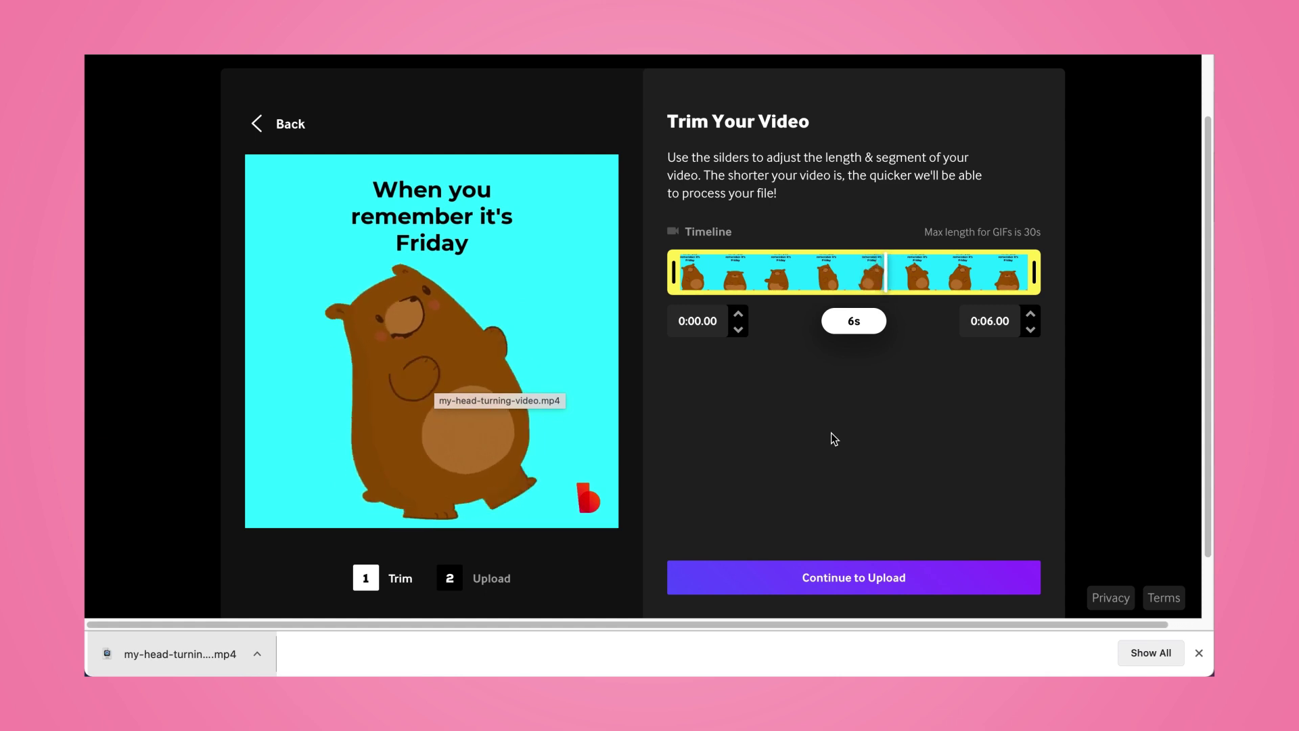
left_click(883, 577)
scroll(830, 386, "down", 1)
- Tag the GIPHY upload happy, friday, celebrate, work and bear
left_click(771, 278)
type("happy")
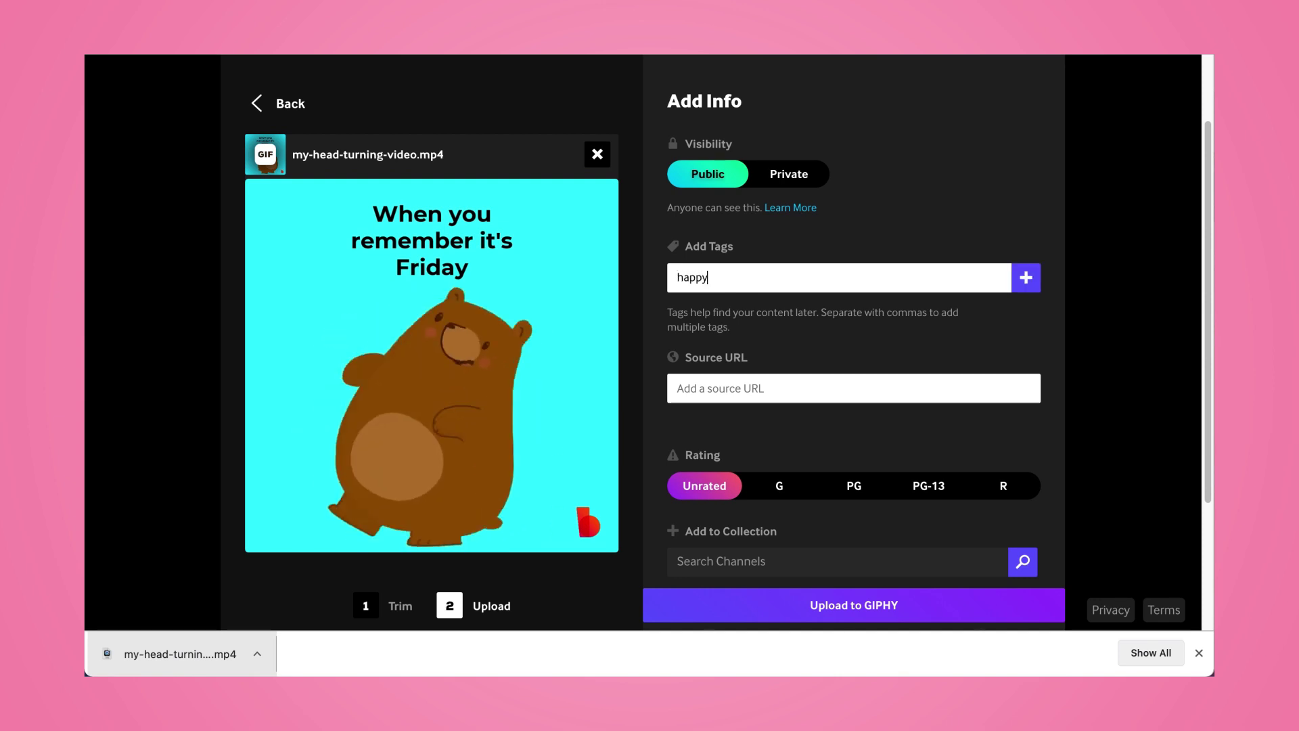
key("Return")
type("friday")
key("Return")
type("celebre")
key("BackSpace")
type("ate")
key("Return")
type("work")
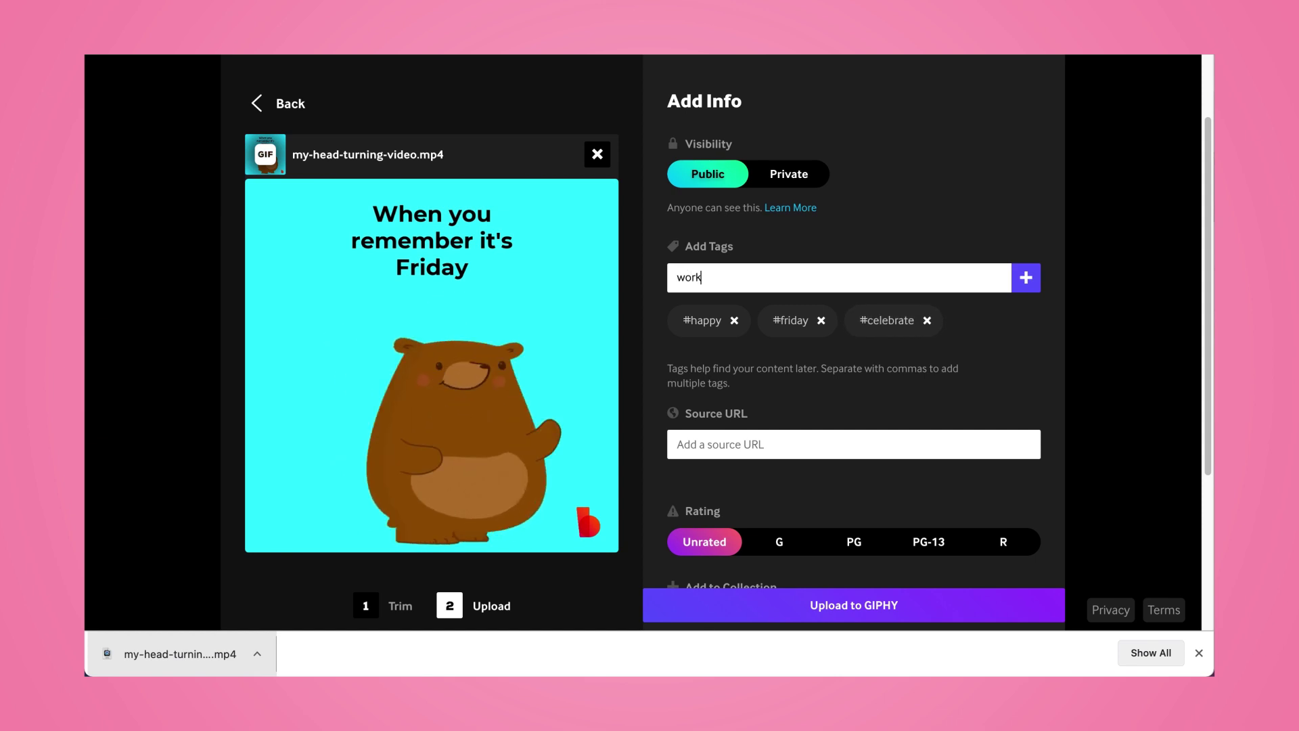
key("Return")
type("bear")
key("Return")
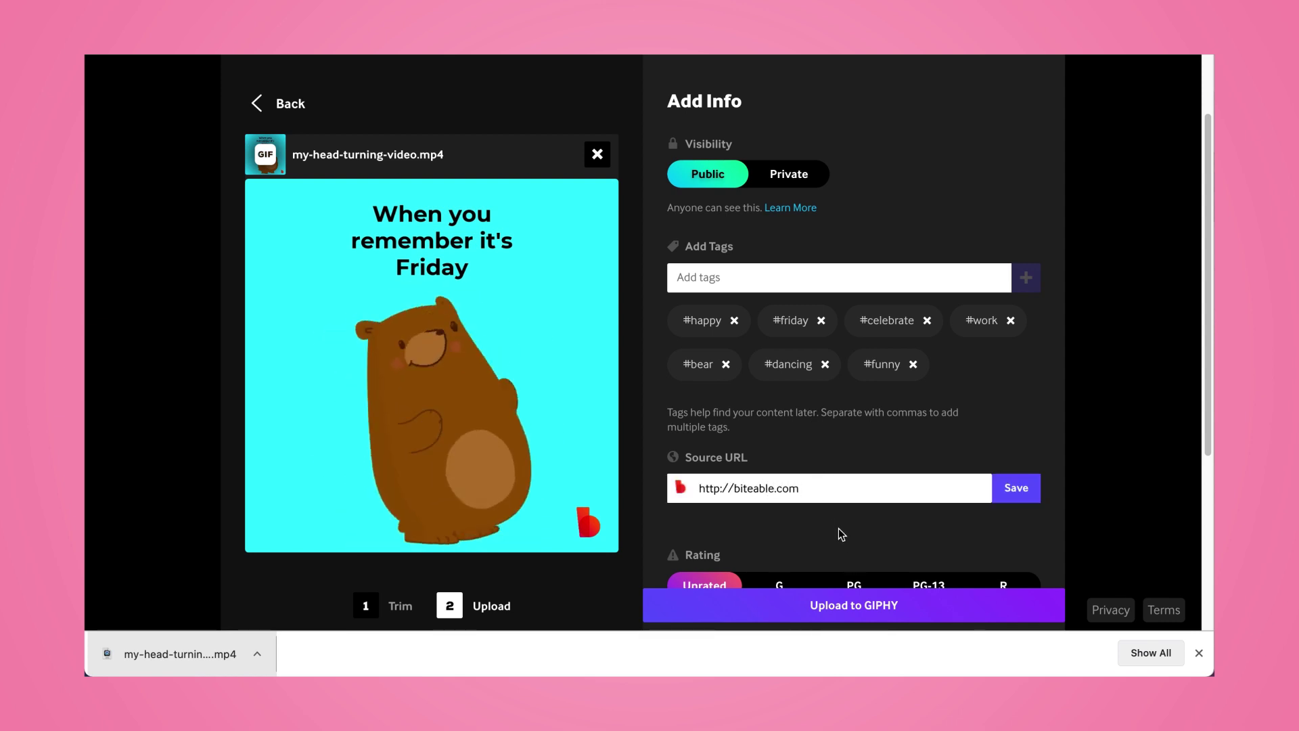
- Give the GIF a G rating and scroll down to the upload button
scroll(839, 528, "down", 2)
left_click(781, 461)
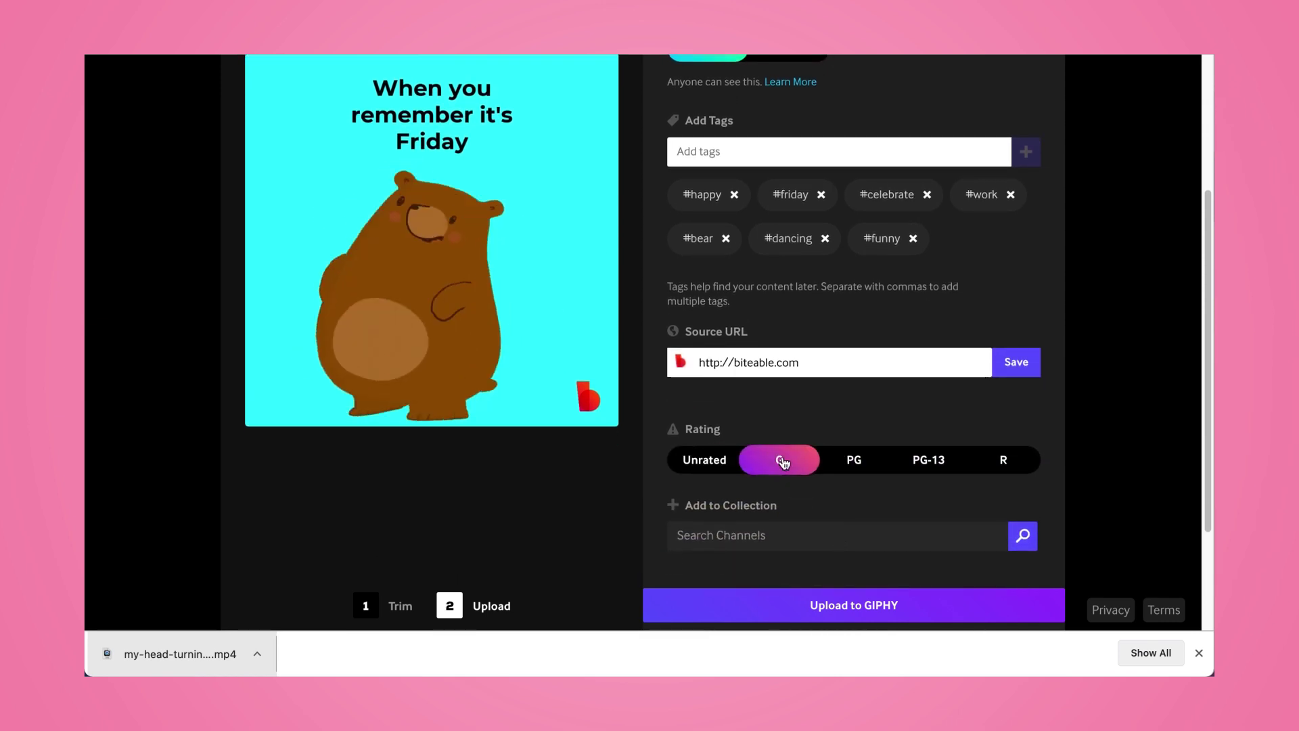
scroll(784, 463, "down", 1)
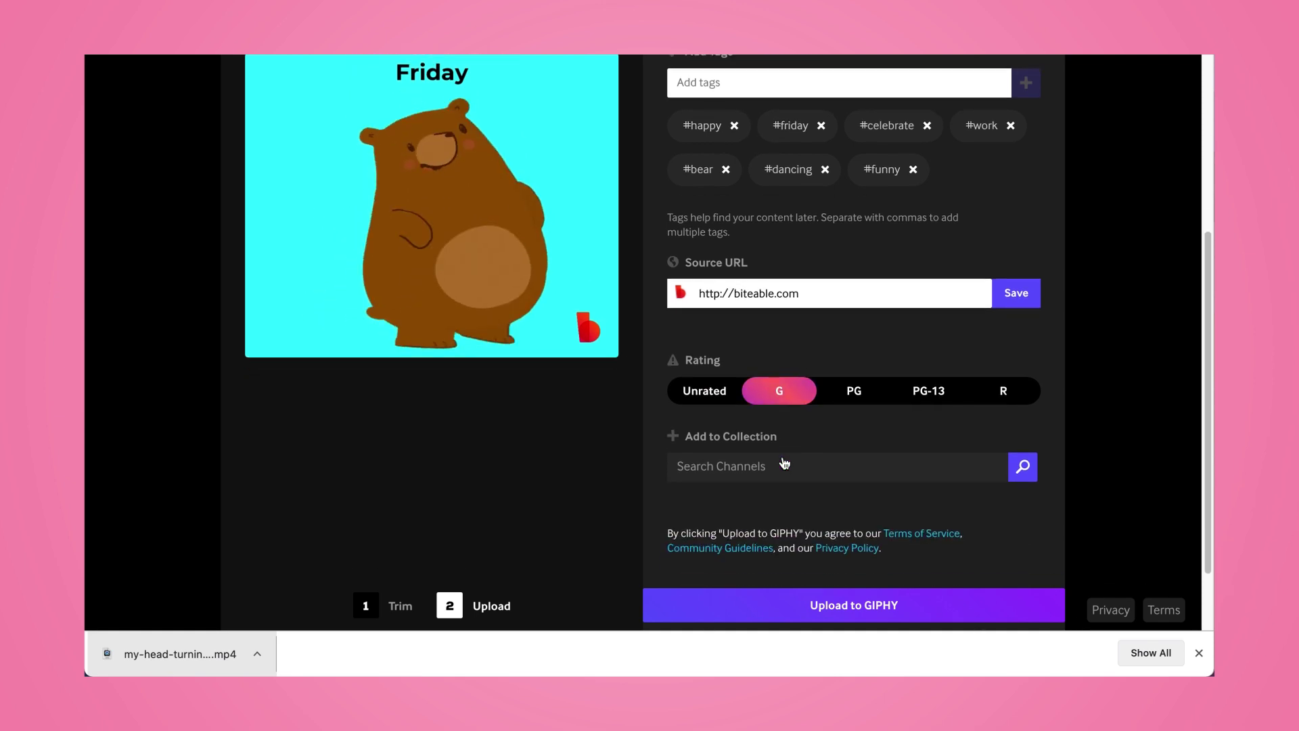
scroll(783, 463, "down", 1)
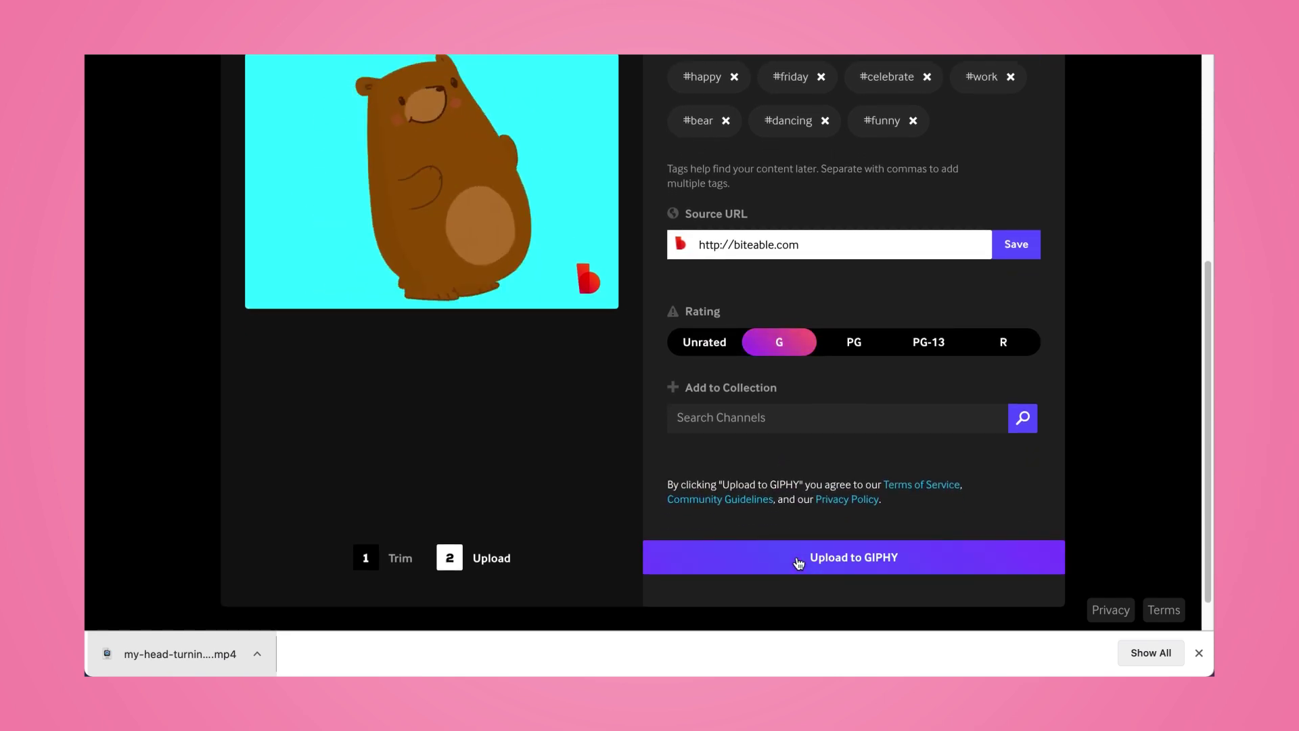